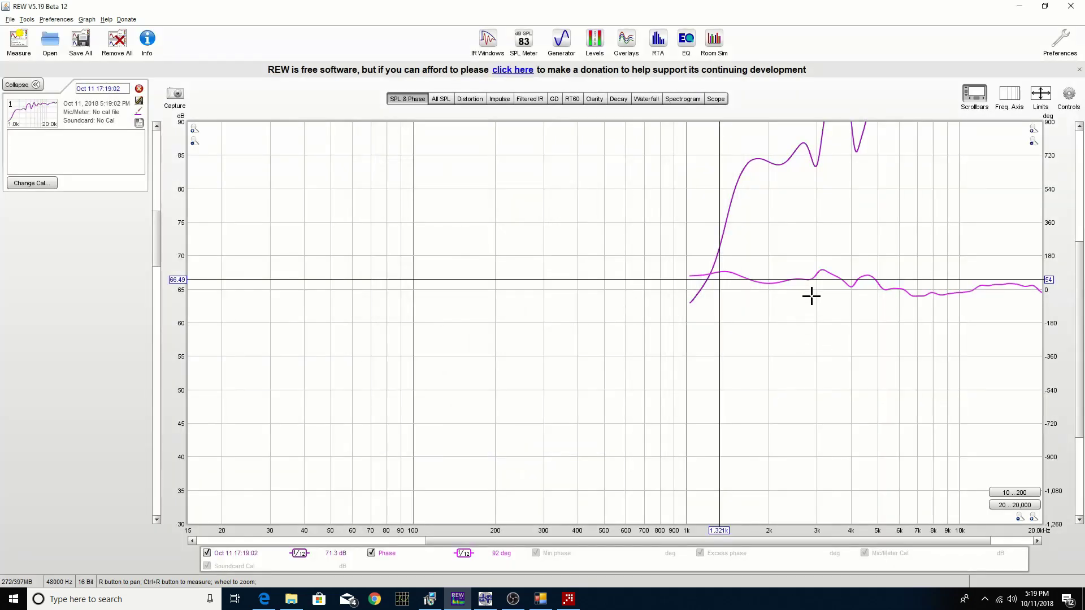
pyautogui.moveTo(1079, 290)
pyautogui.mouseDown()
pyautogui.moveTo(1083, 276)
pyautogui.moveTo(1083, 301)
pyautogui.mouseUp()
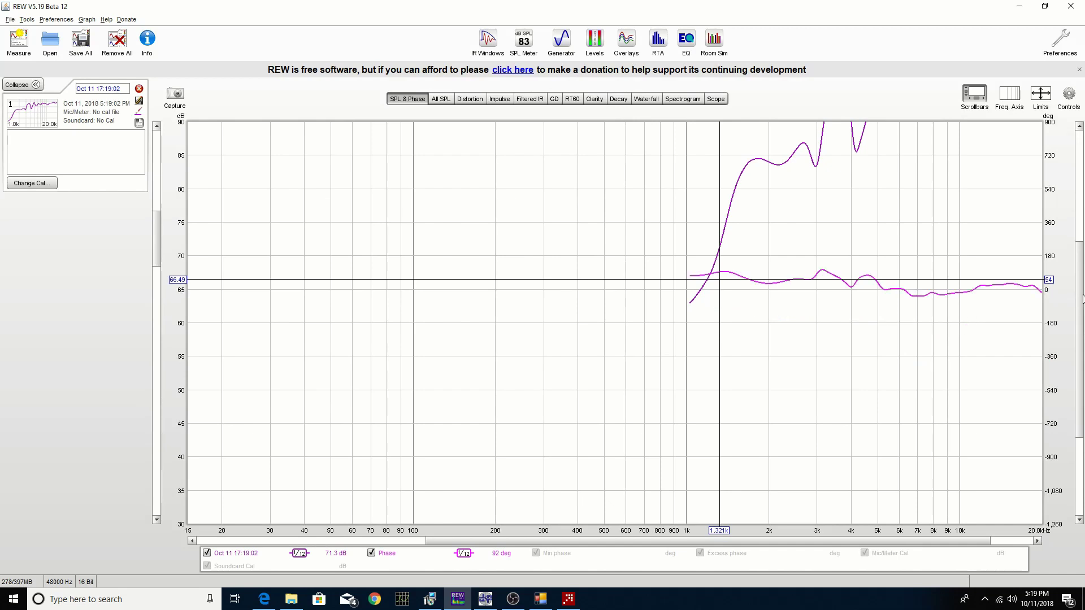
pyautogui.click(1067, 95)
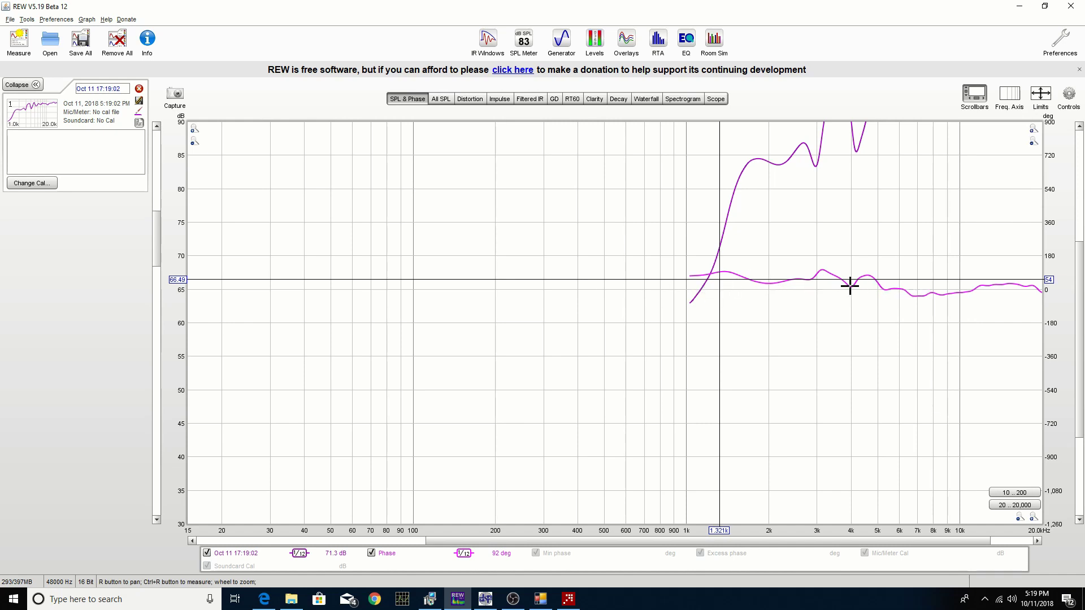
pyautogui.click(373, 553)
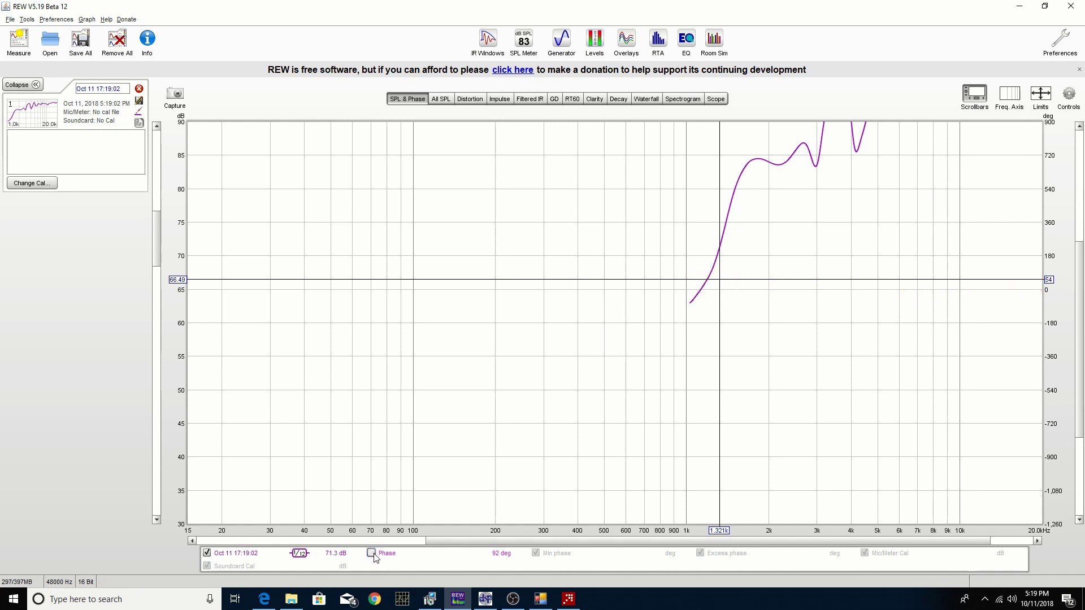
pyautogui.click(372, 555)
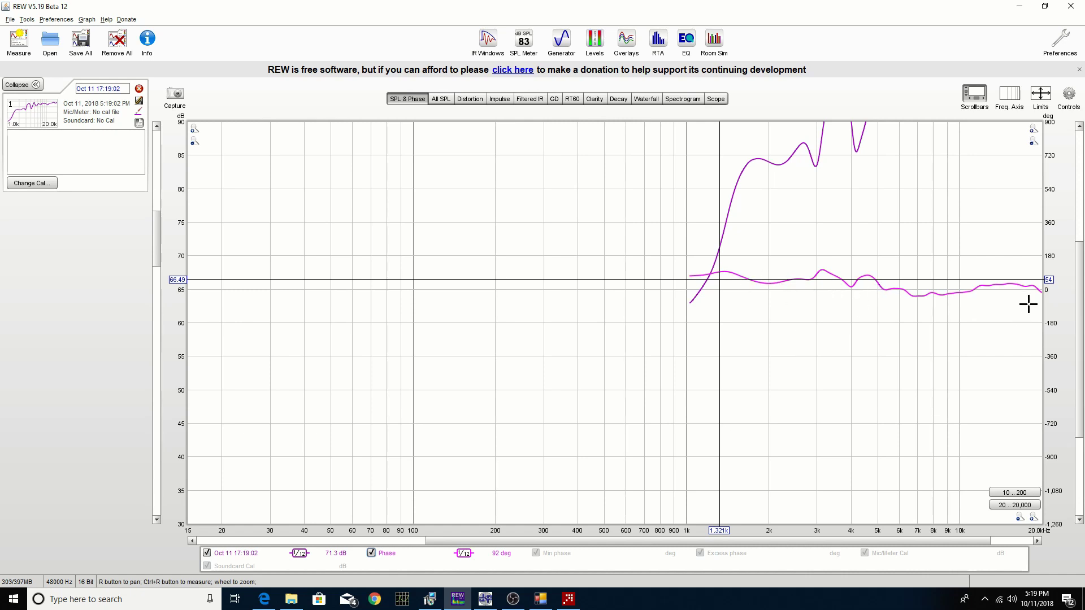
pyautogui.click(958, 294)
pyautogui.moveTo(1017, 293); pyautogui.dragTo(936, 295)
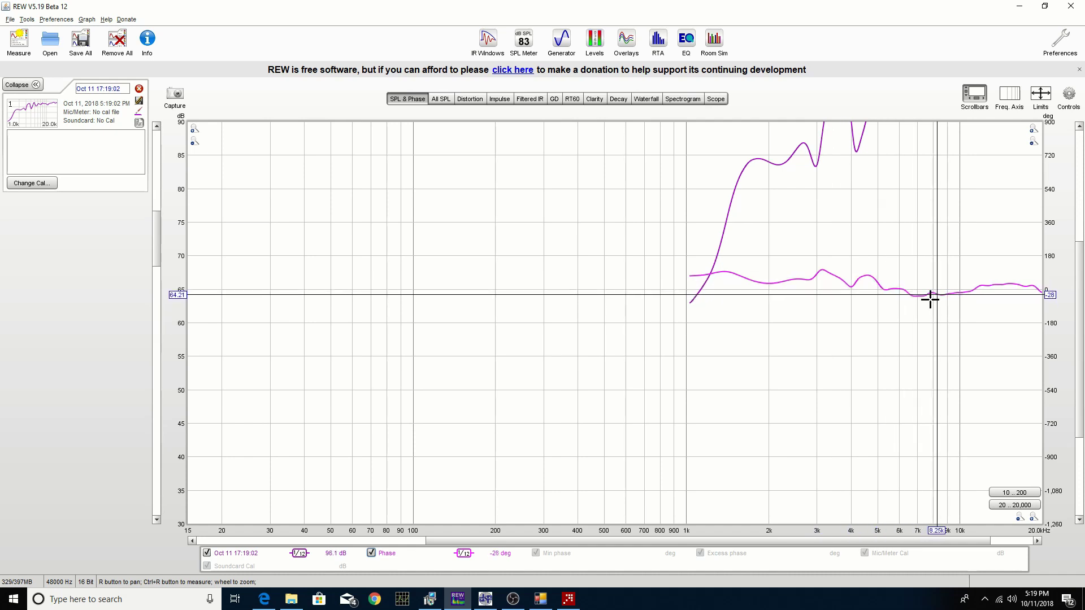
pyautogui.click(1002, 284)
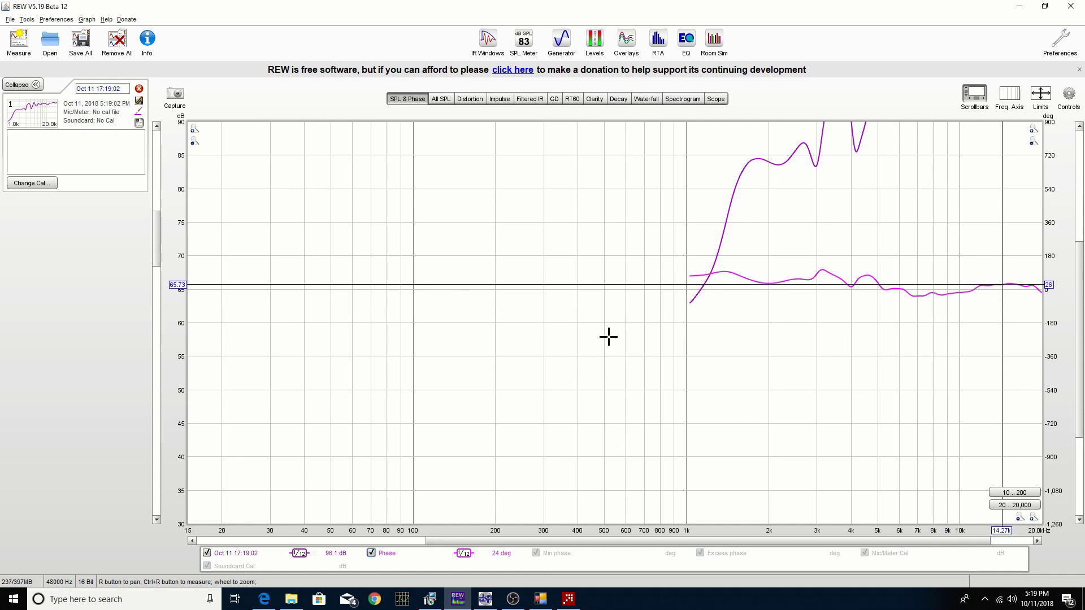
# Step: Export the REW measurement as text, overwriting 12CXT HF.txt, and switch to rePhase
pyautogui.click(10, 19)
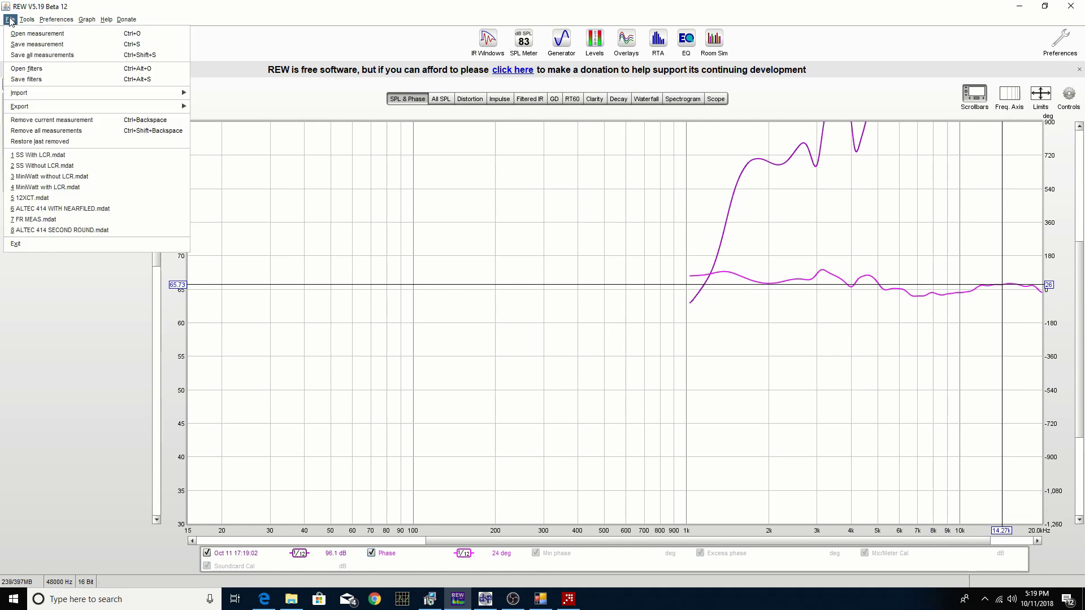
pyautogui.moveTo(34, 109)
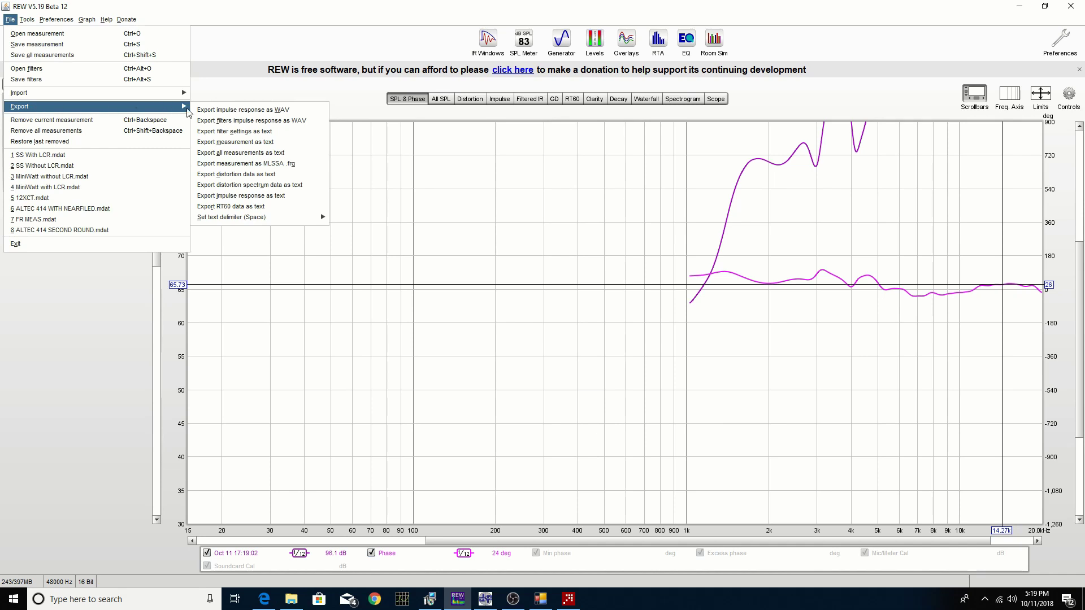
pyautogui.click(231, 143)
pyautogui.click(647, 461)
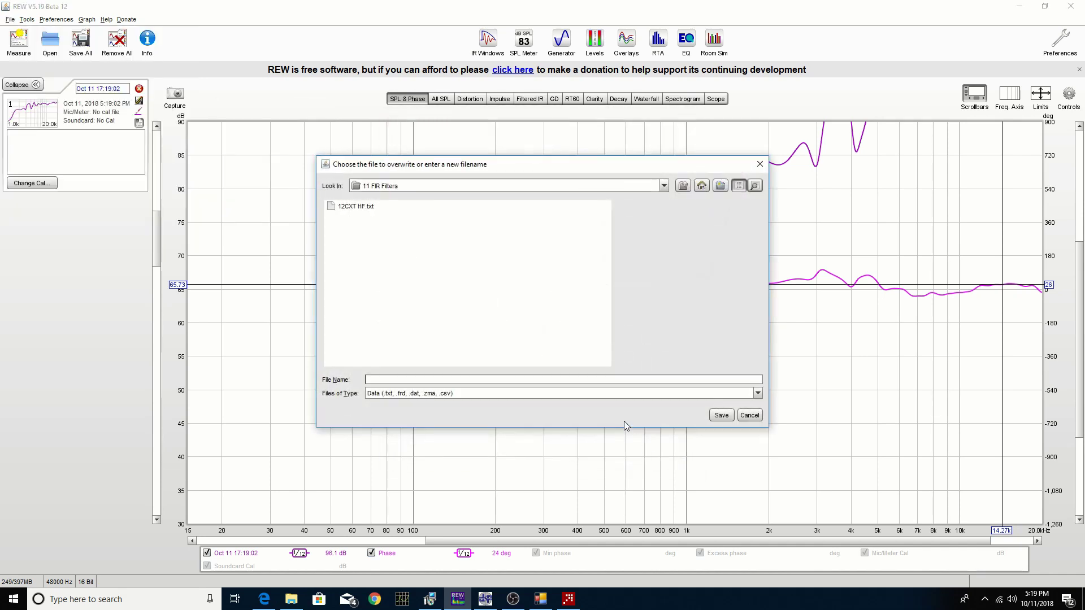
pyautogui.click(353, 207)
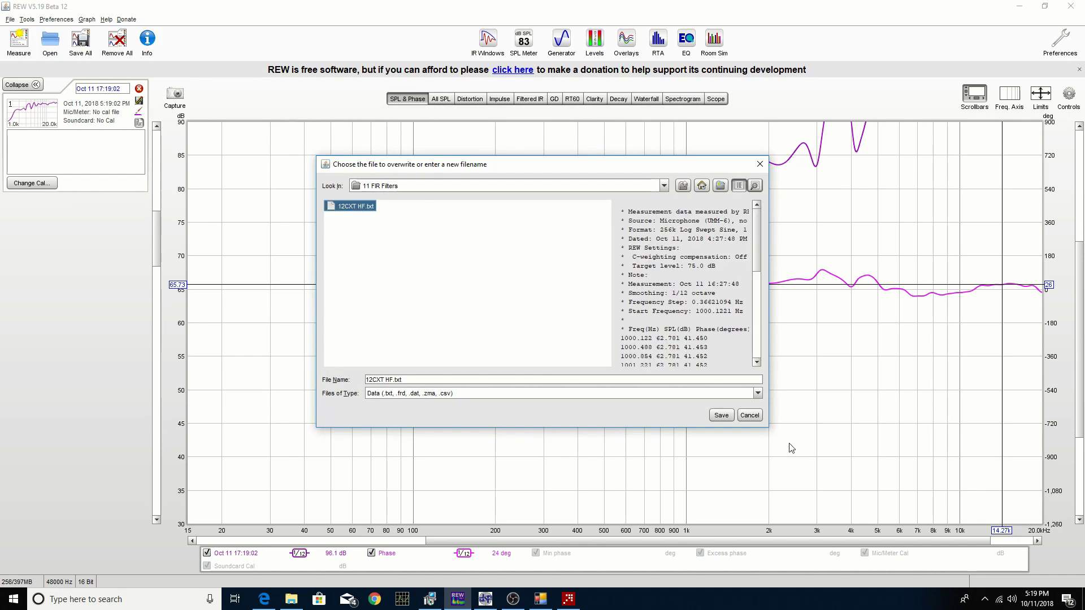
pyautogui.click(721, 415)
pyautogui.click(587, 319)
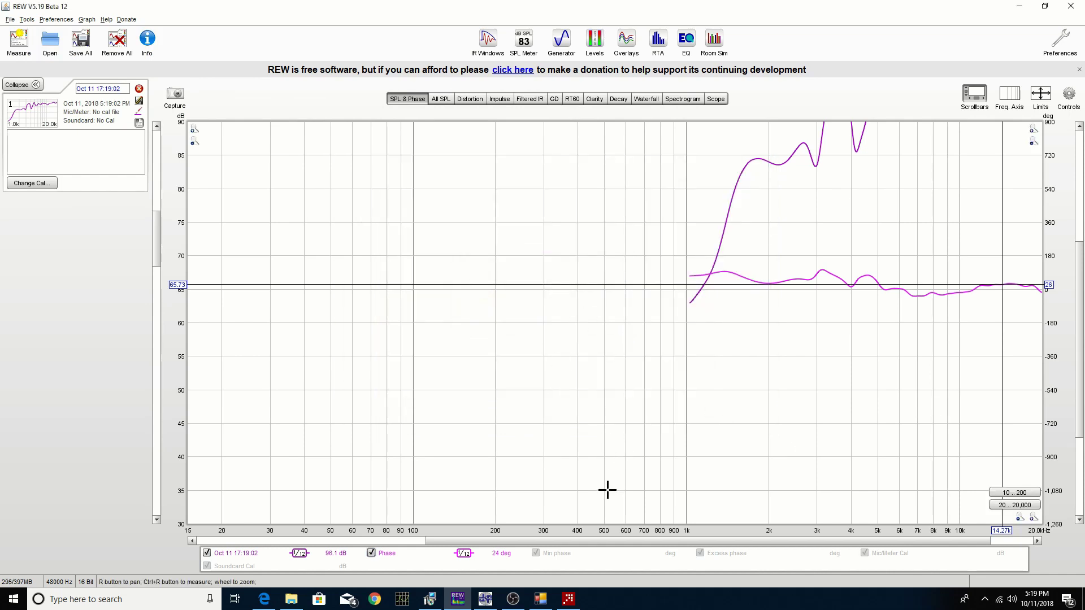
pyautogui.click(567, 598)
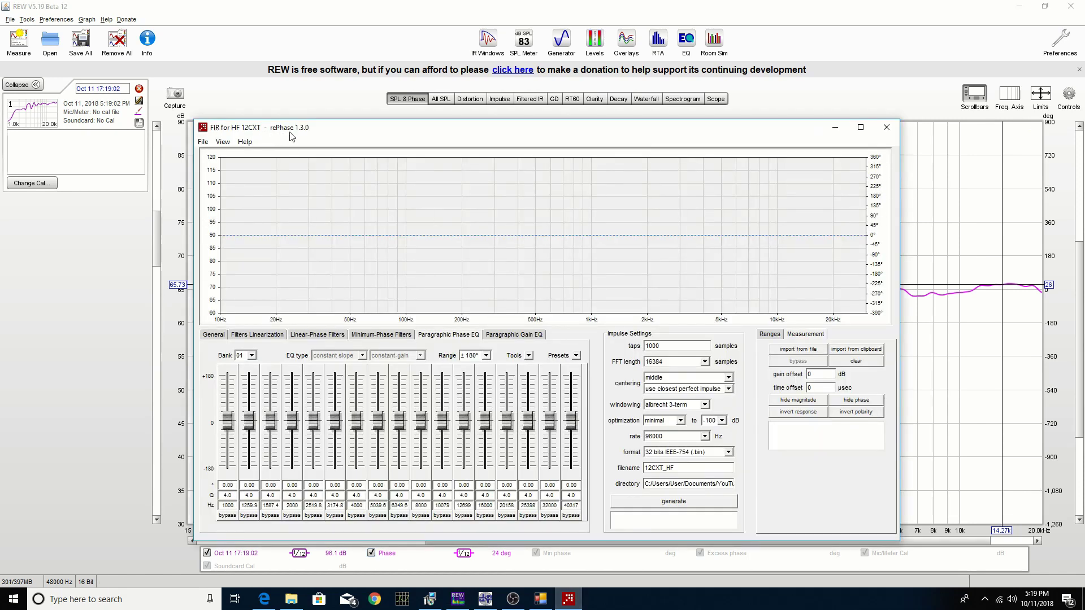
# Step: Import 12CXT HF.txt into rePhase to plot its 1–20 kHz magnitude and phase curves
pyautogui.click(796, 350)
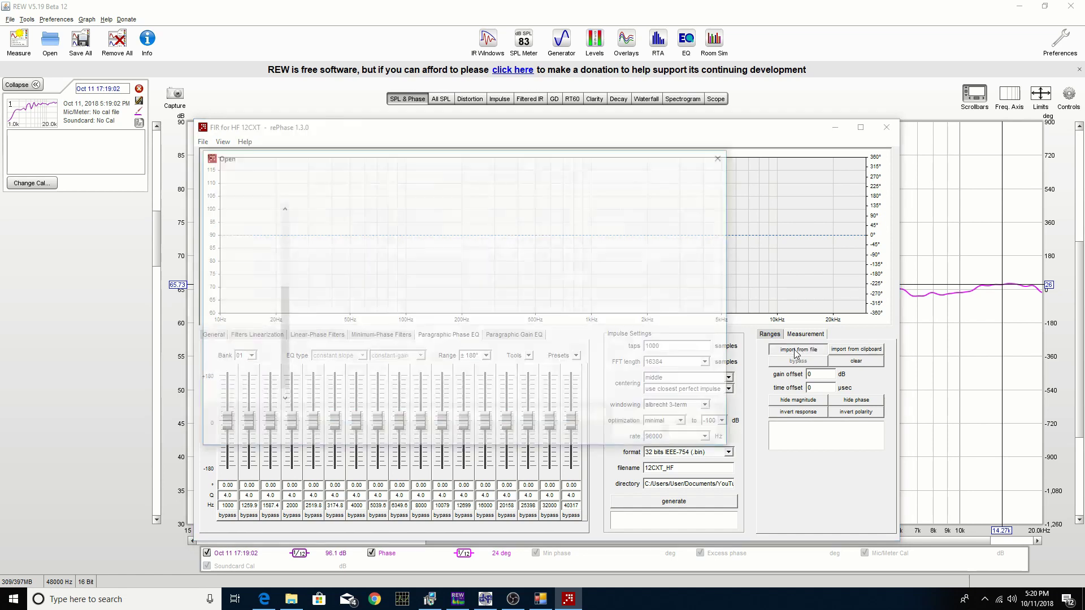
pyautogui.click(334, 226)
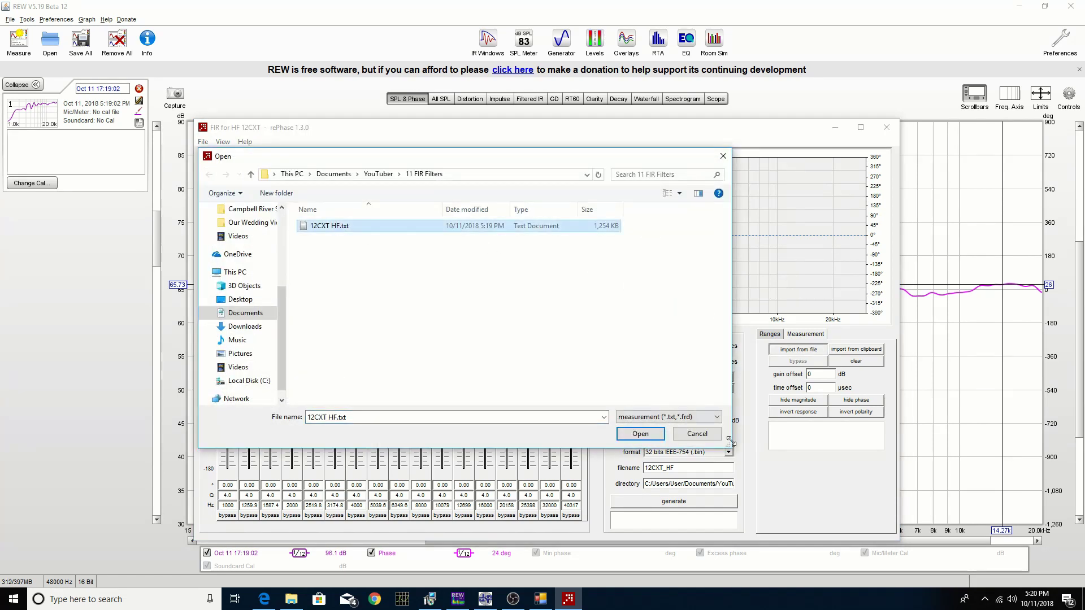
pyautogui.click(640, 433)
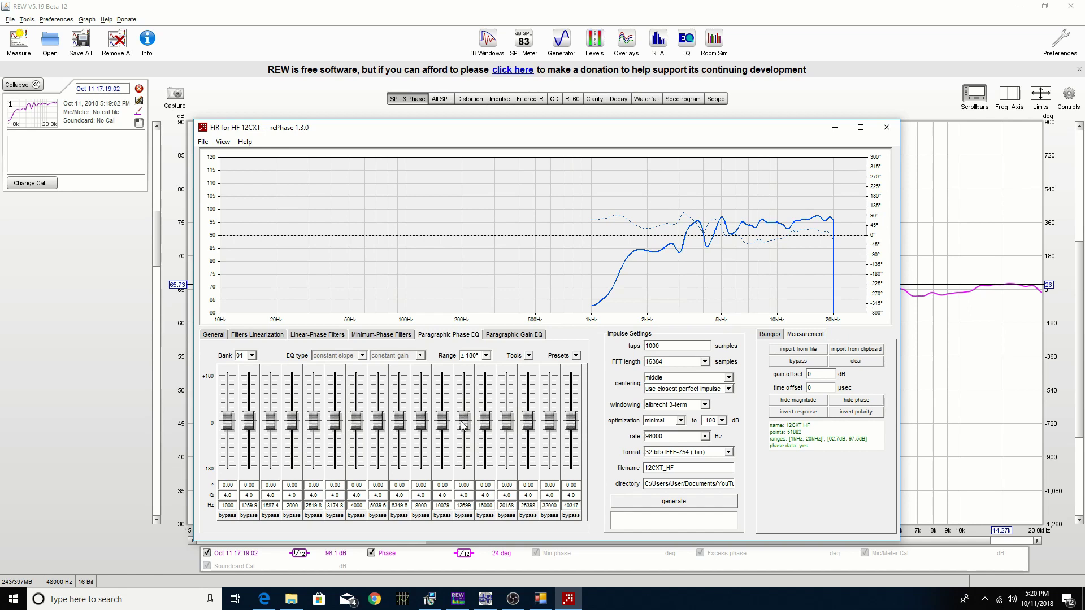
# Step: Set the 6349.6–16000 Hz phase bands to +9.01, +29.26, +22.50, -22.50, -27.00 and generate the FIR filter
pyautogui.moveTo(444, 424); pyautogui.dragTo(401, 424)
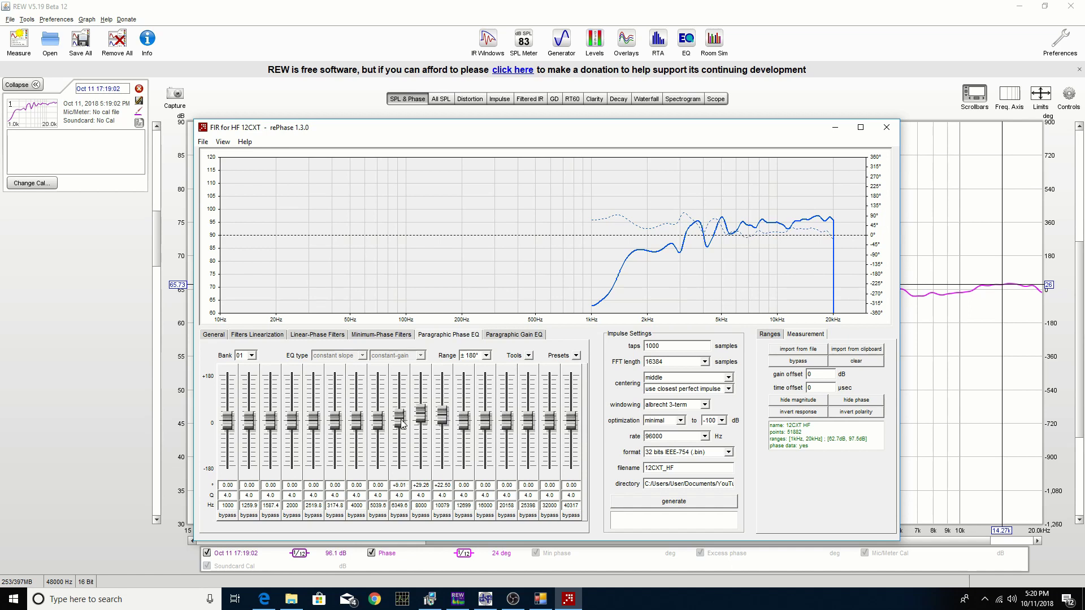
pyautogui.moveTo(486, 425)
pyautogui.mouseDown()
pyautogui.moveTo(508, 432)
pyautogui.moveTo(509, 414)
pyautogui.moveTo(505, 428)
pyautogui.moveTo(467, 431)
pyautogui.mouseUp()
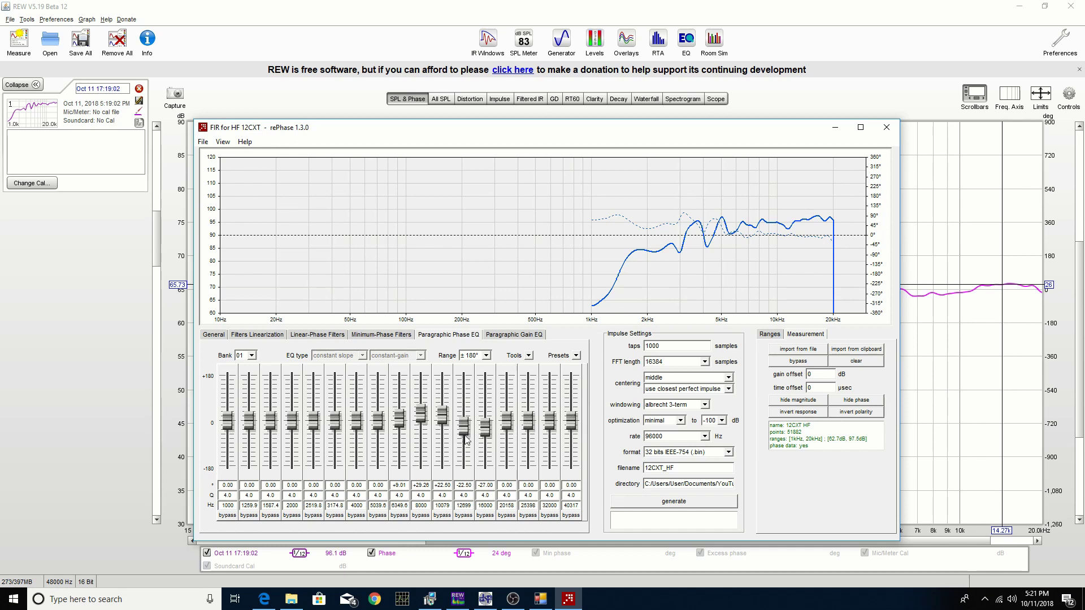
pyautogui.click(670, 505)
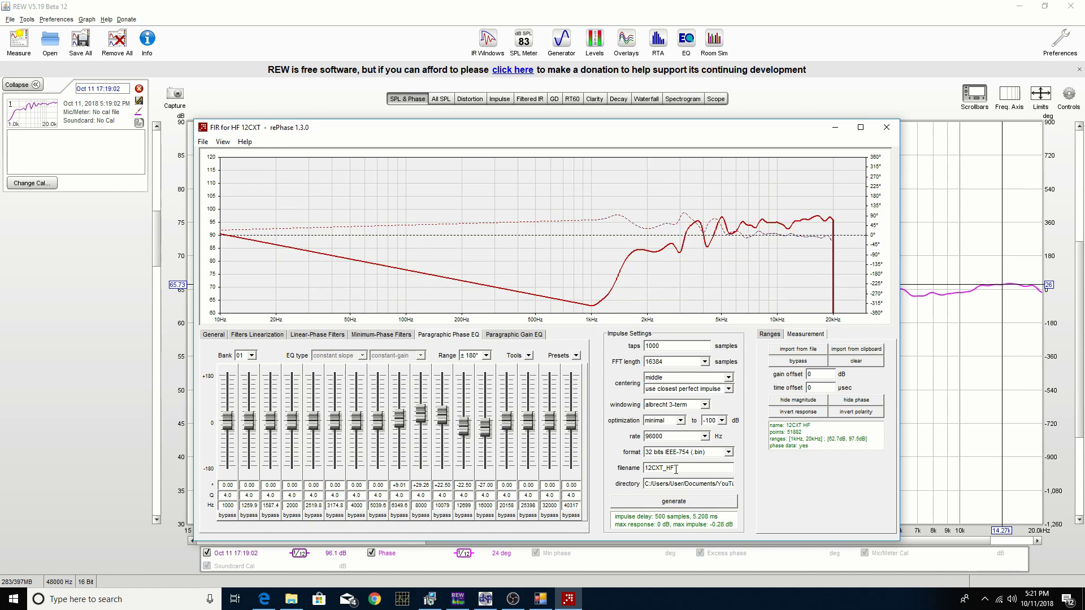
pyautogui.click(485, 599)
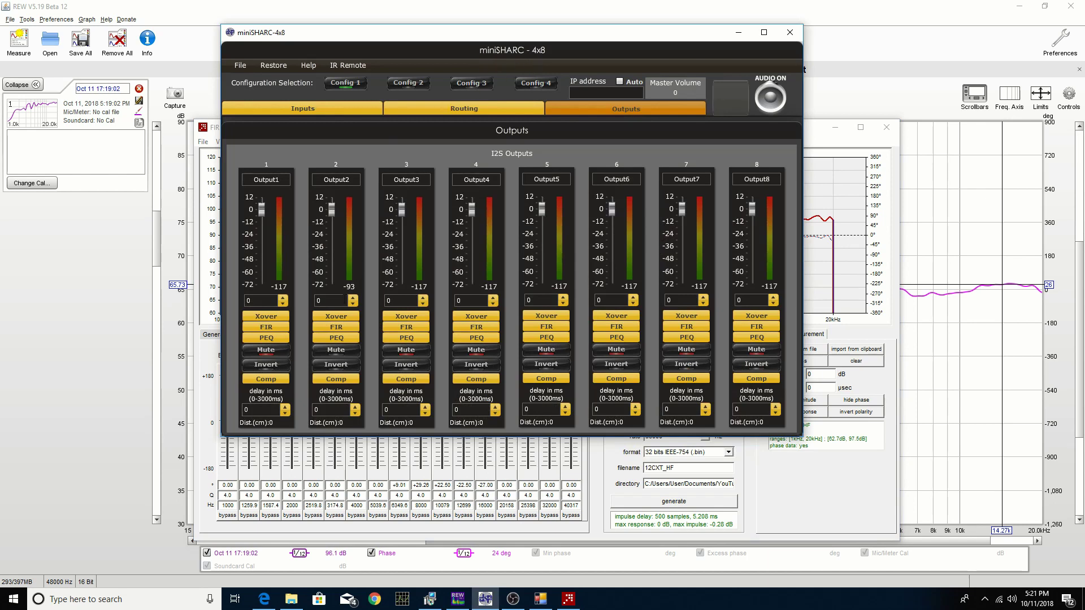
# Step: Load 12CXT_HF.bin into the Channel 2 FIR slot and send it to the DSP
pyautogui.click(341, 327)
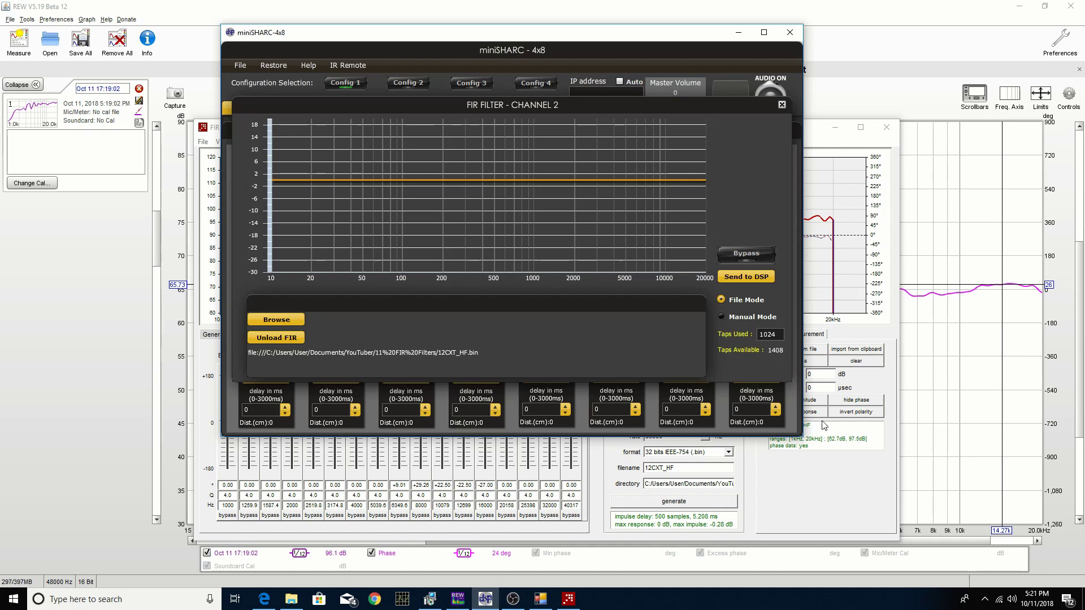
pyautogui.click(823, 464)
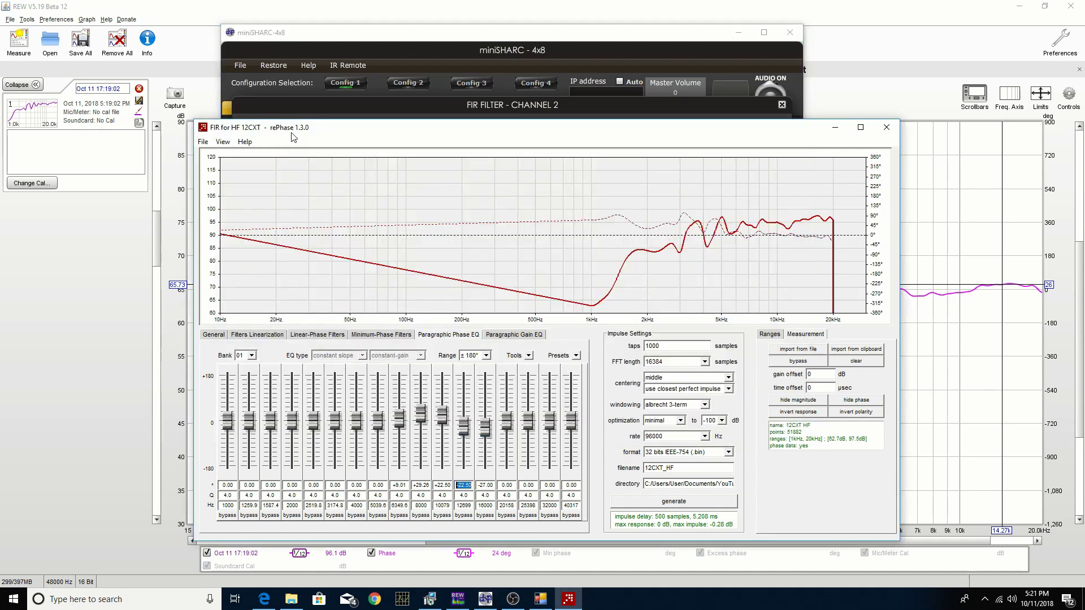
pyautogui.hotkey('alt', 'Tab')
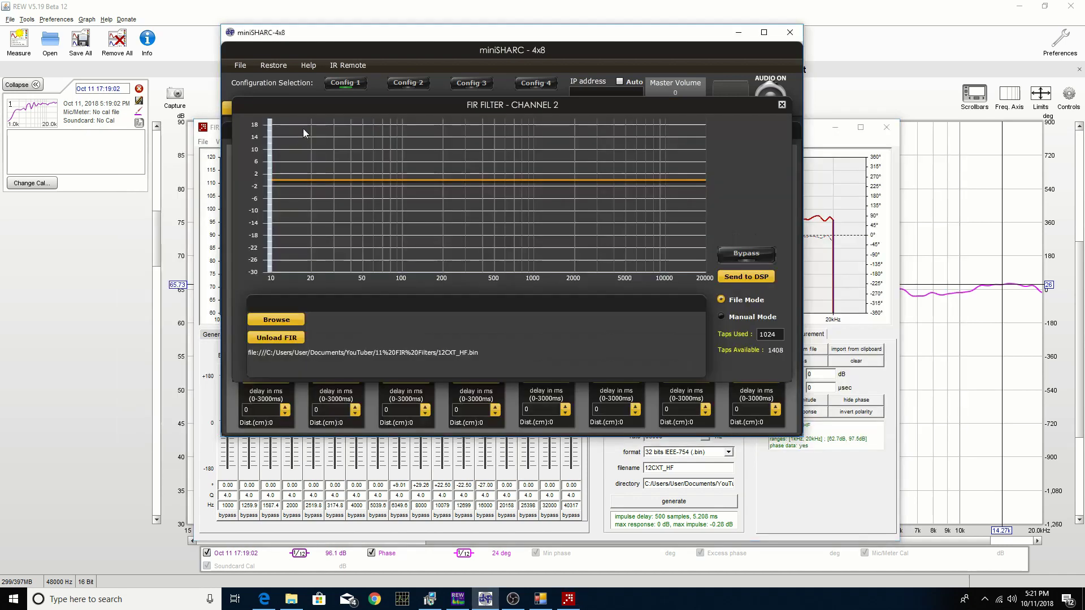
pyautogui.click(269, 317)
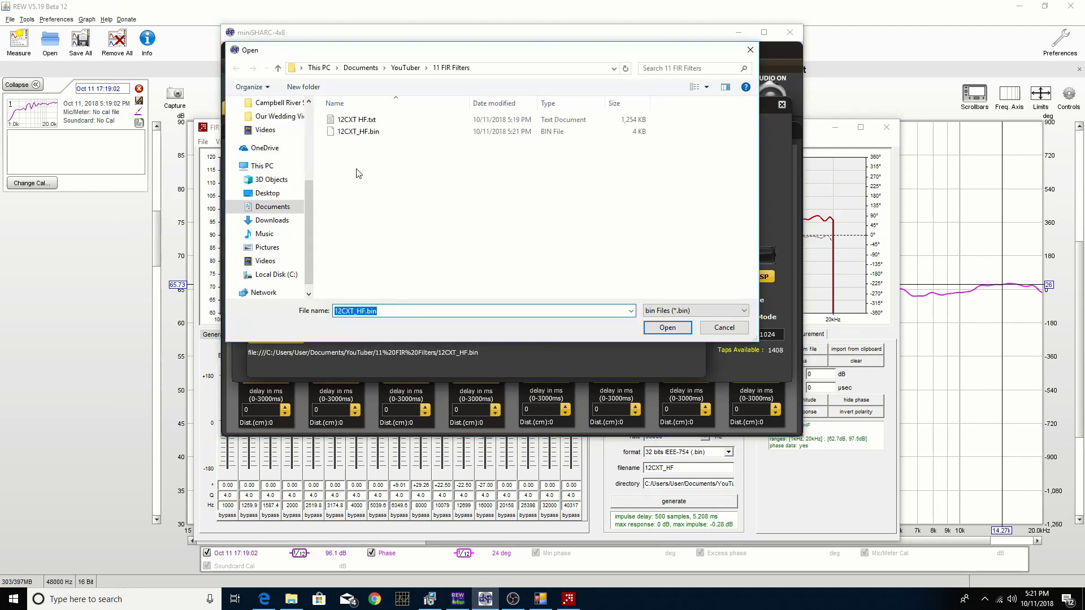
pyautogui.click(363, 133)
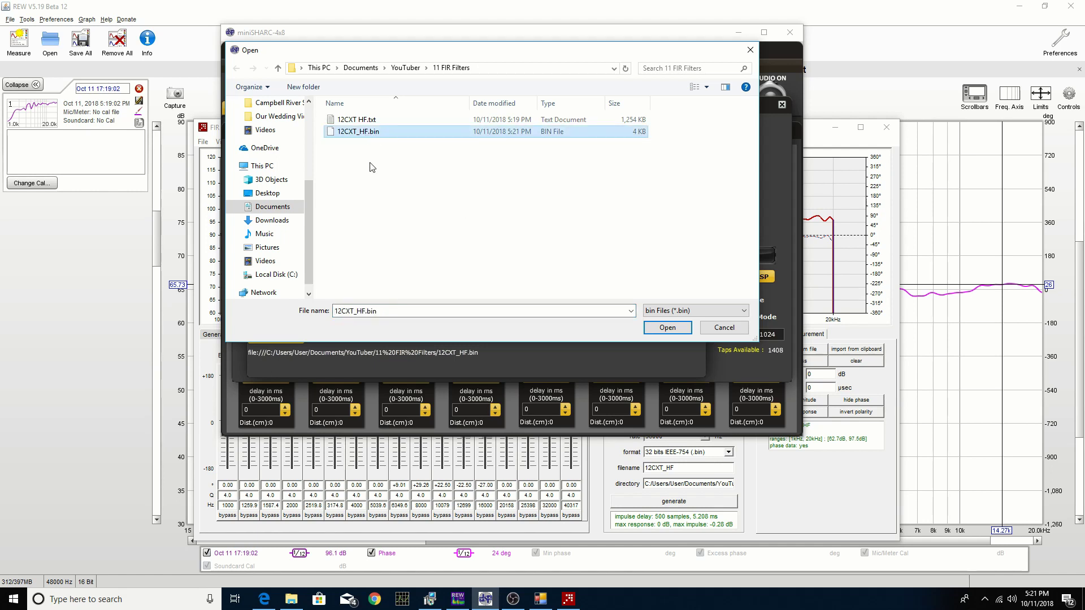
pyautogui.click(659, 328)
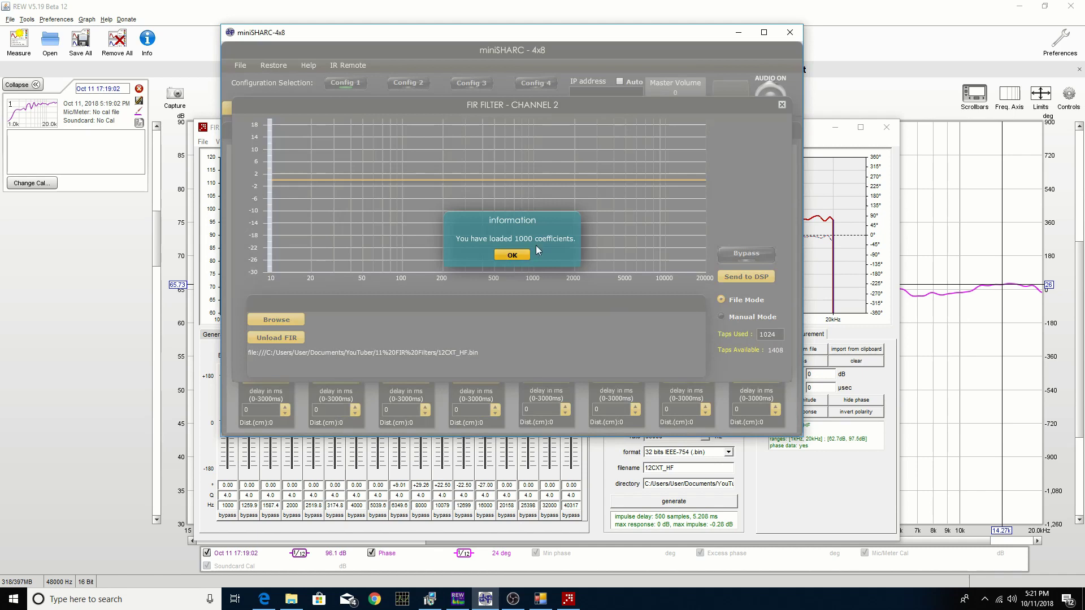
pyautogui.click(514, 255)
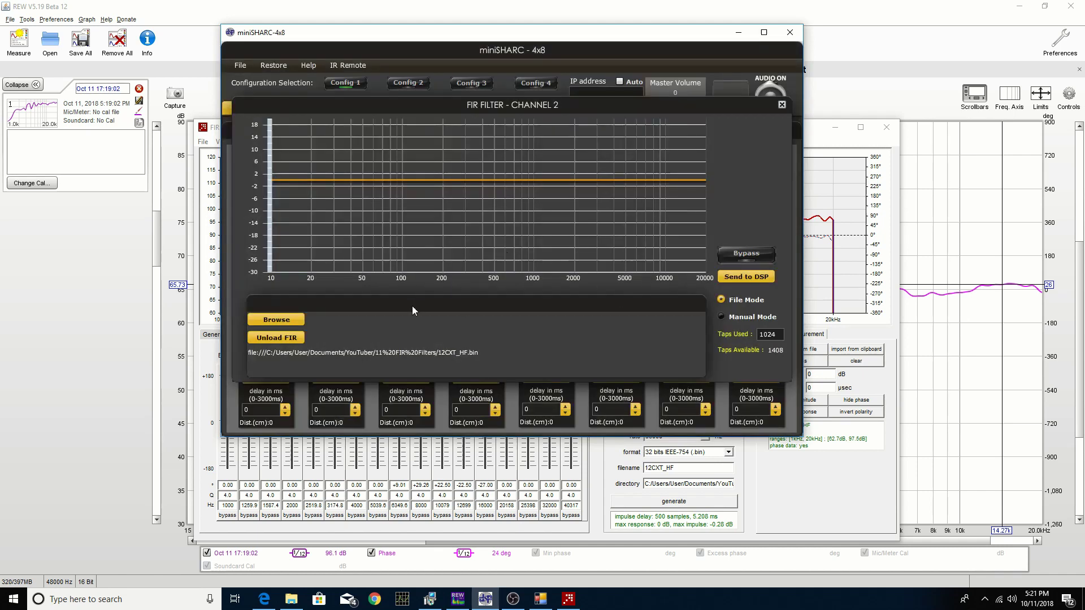
pyautogui.click(737, 277)
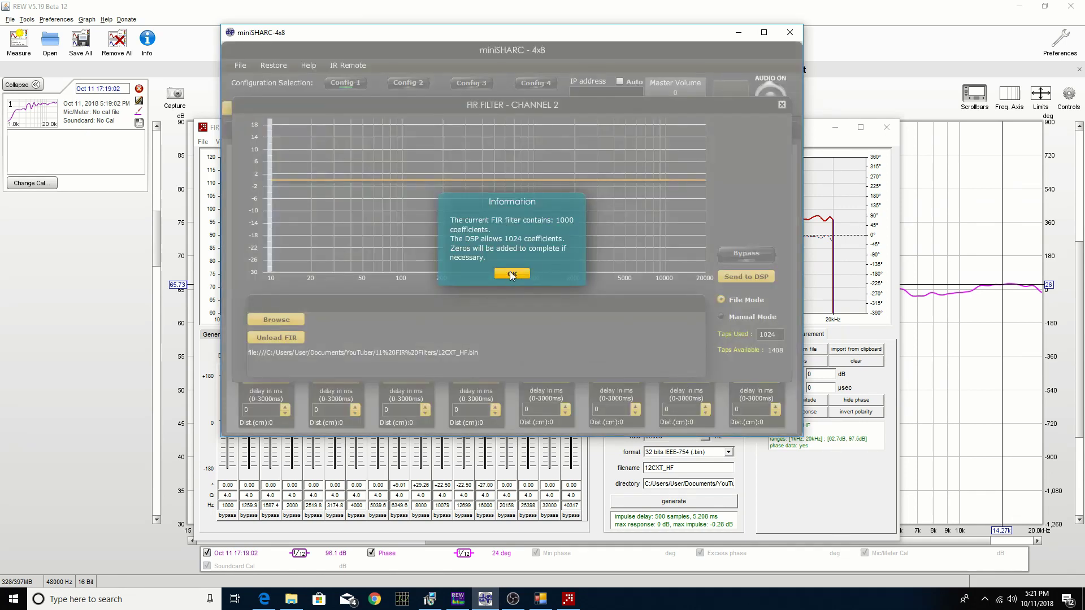
pyautogui.click(512, 275)
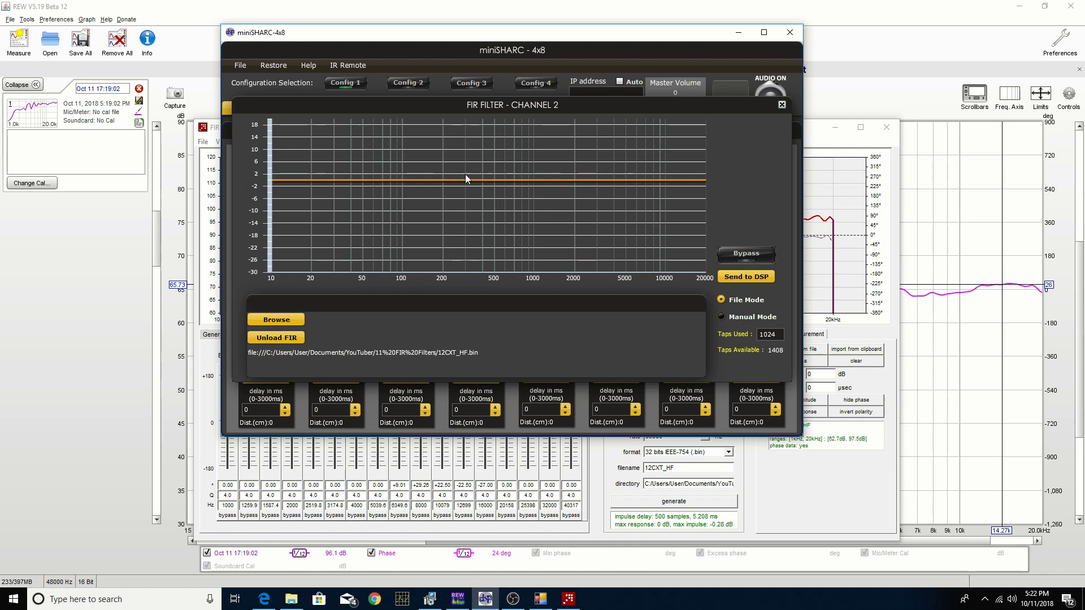
# Step: Take a new 1–20 kHz sweep measurement of the filtered HF driver
pyautogui.click(72, 230)
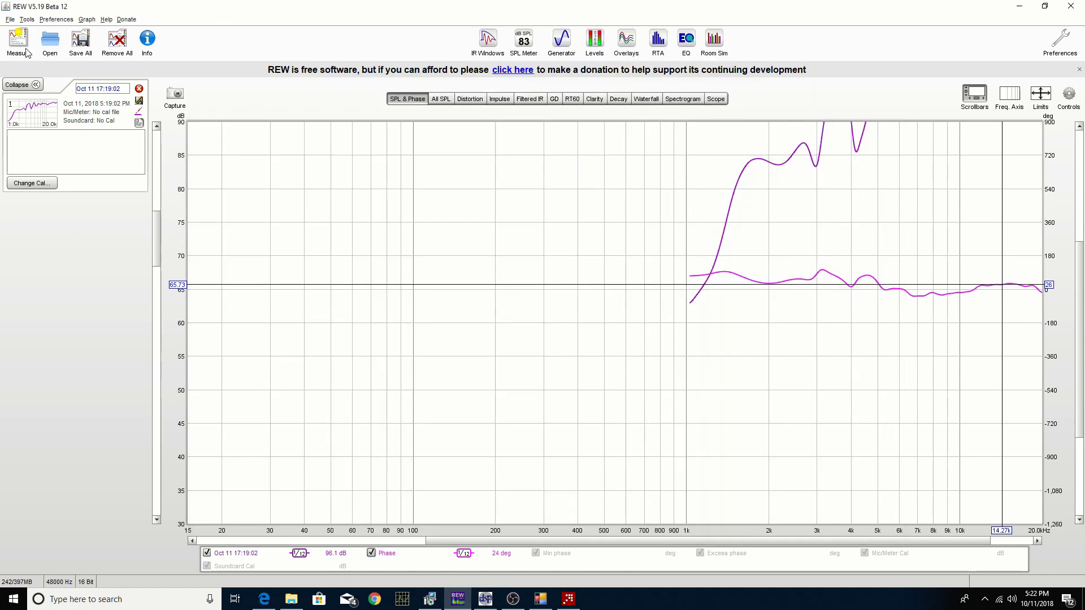
pyautogui.click(19, 42)
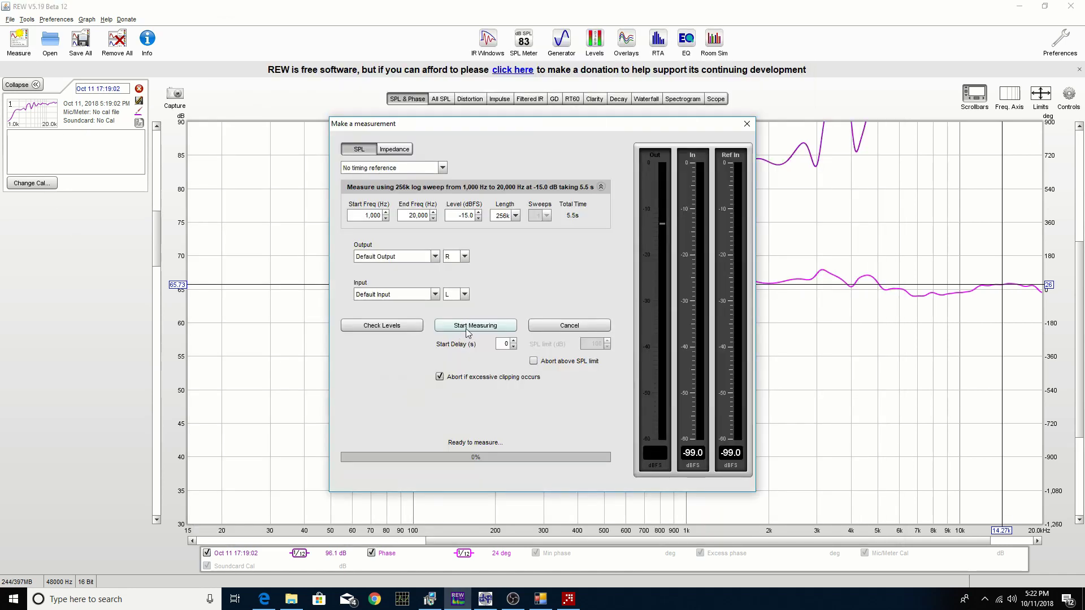
pyautogui.click(471, 328)
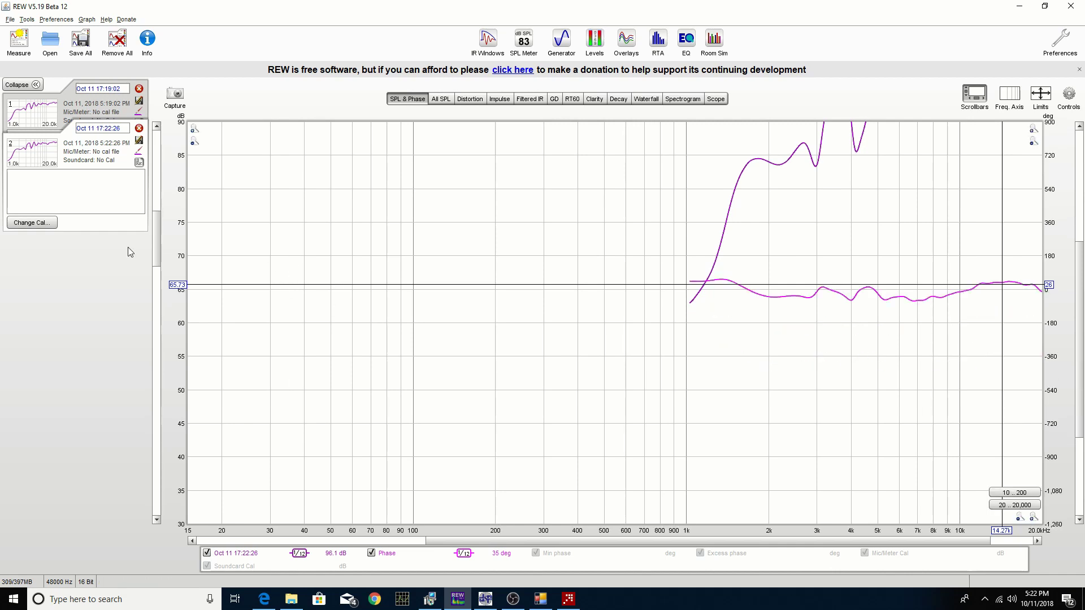
# Step: Compare phase curves of measurements 1 and 2, checking the new curve near 7 kHz
pyautogui.moveTo(157, 249); pyautogui.dragTo(158, 235)
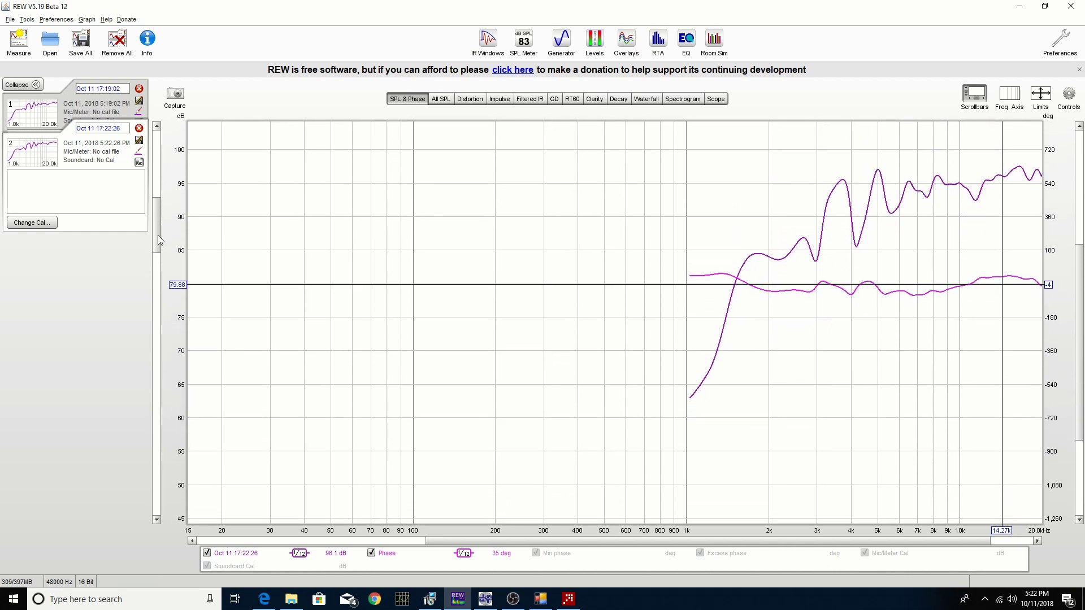
pyautogui.click(82, 113)
pyautogui.click(79, 216)
pyautogui.click(95, 113)
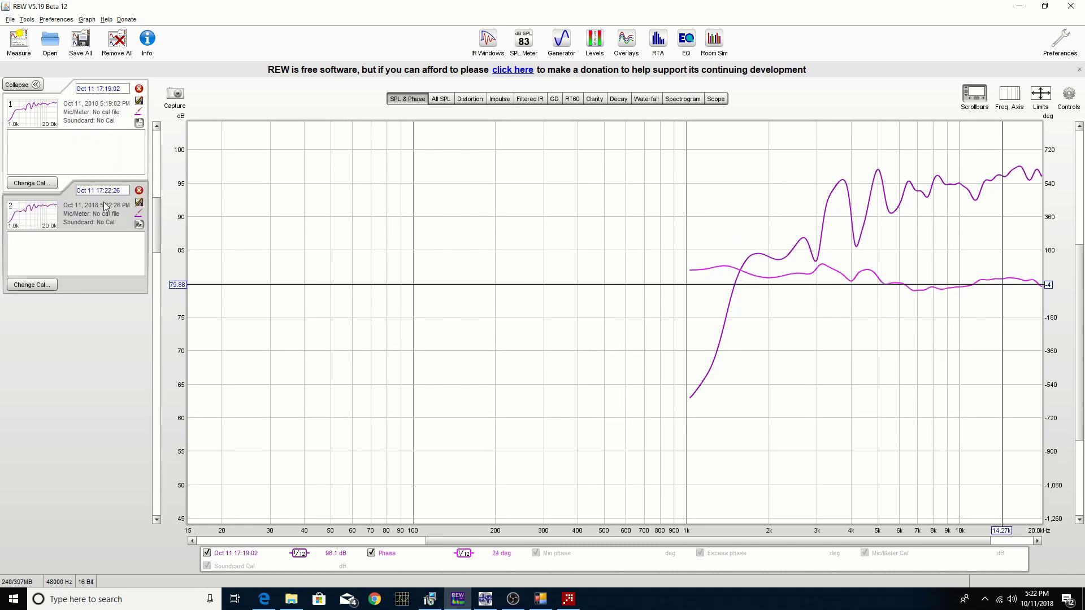
pyautogui.click(103, 202)
pyautogui.click(105, 115)
pyautogui.click(106, 229)
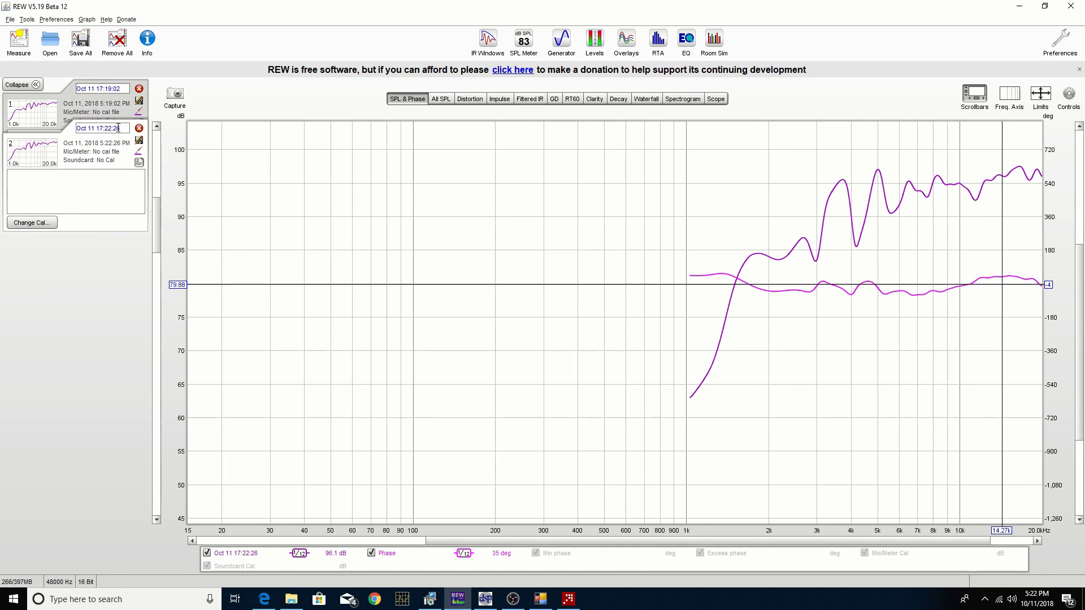
pyautogui.click(115, 115)
pyautogui.click(115, 214)
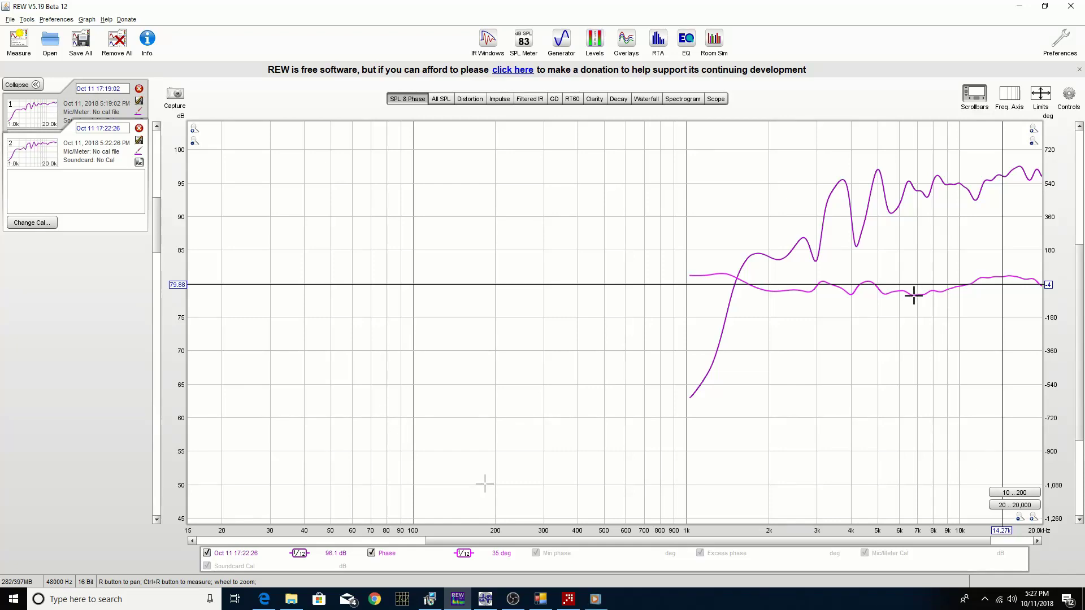
pyautogui.moveTo(910, 295); pyautogui.dragTo(918, 295)
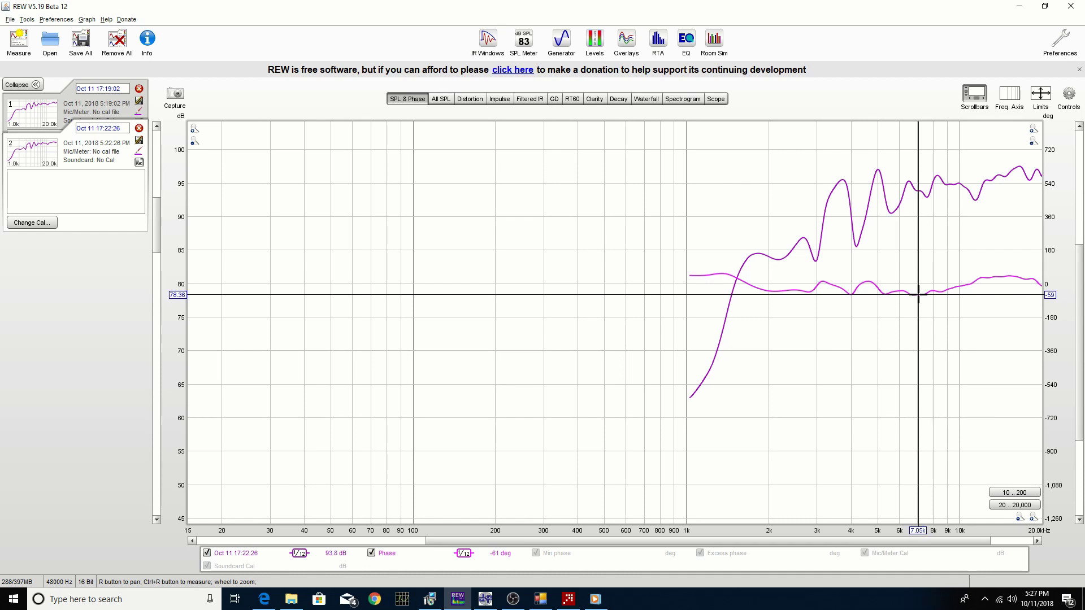
# Step: Move the 6349.6 Hz phase band to 7000 Hz and raise it to +33.76
pyautogui.click(569, 602)
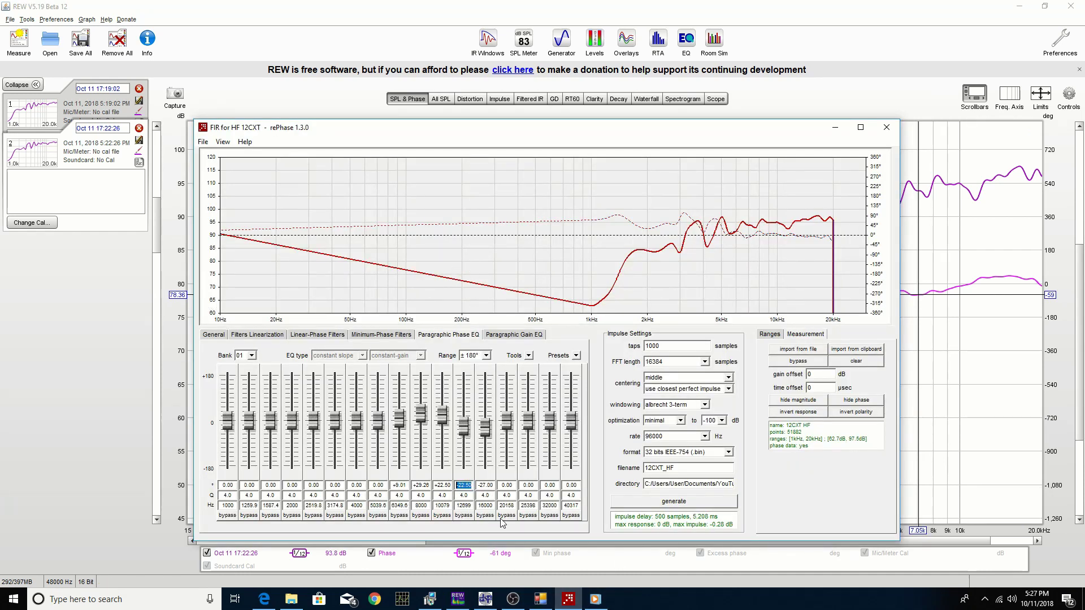
pyautogui.click(399, 506)
pyautogui.write('7000')
pyautogui.press('Return')
pyautogui.moveTo(399, 420); pyautogui.dragTo(403, 416)
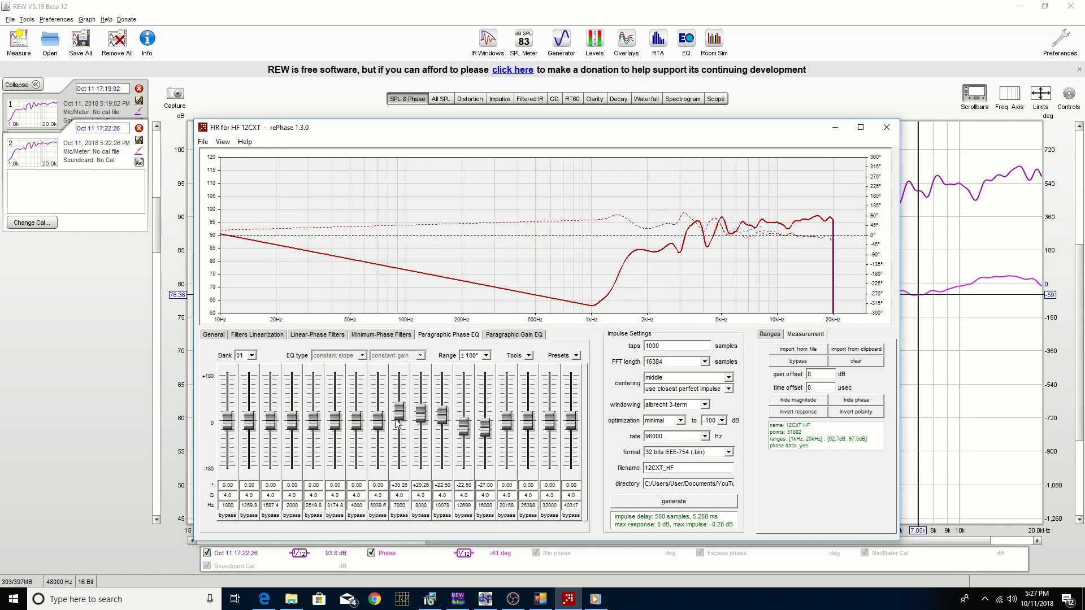
pyautogui.moveTo(392, 484); pyautogui.dragTo(414, 489)
pyautogui.moveTo(399, 418); pyautogui.dragTo(402, 420)
# Step: Review the full REW phase graph against the current rePhase settings
pyautogui.click(673, 502)
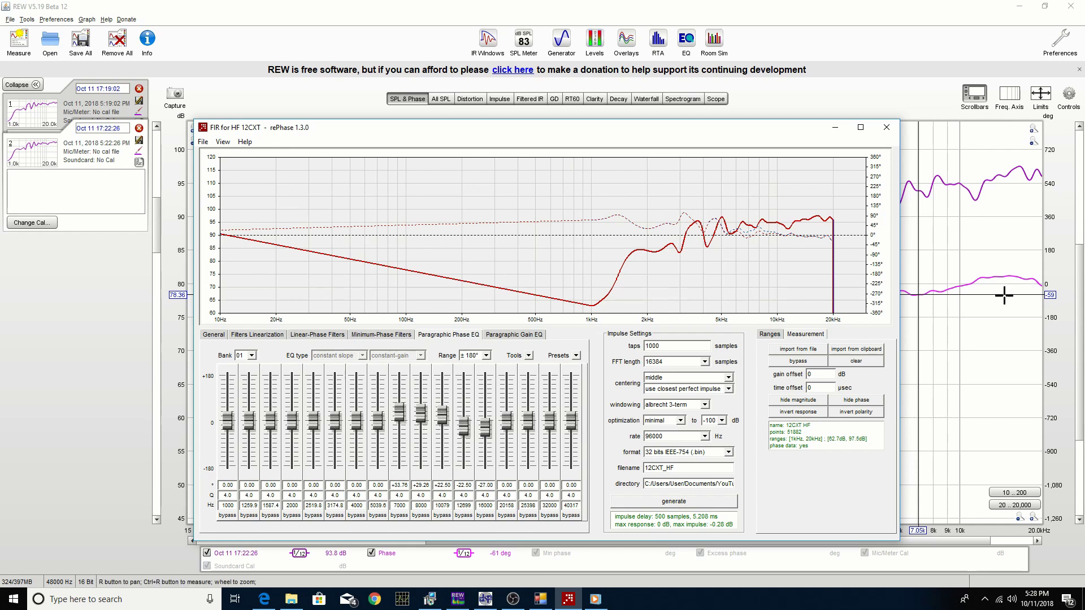
pyautogui.click(1003, 277)
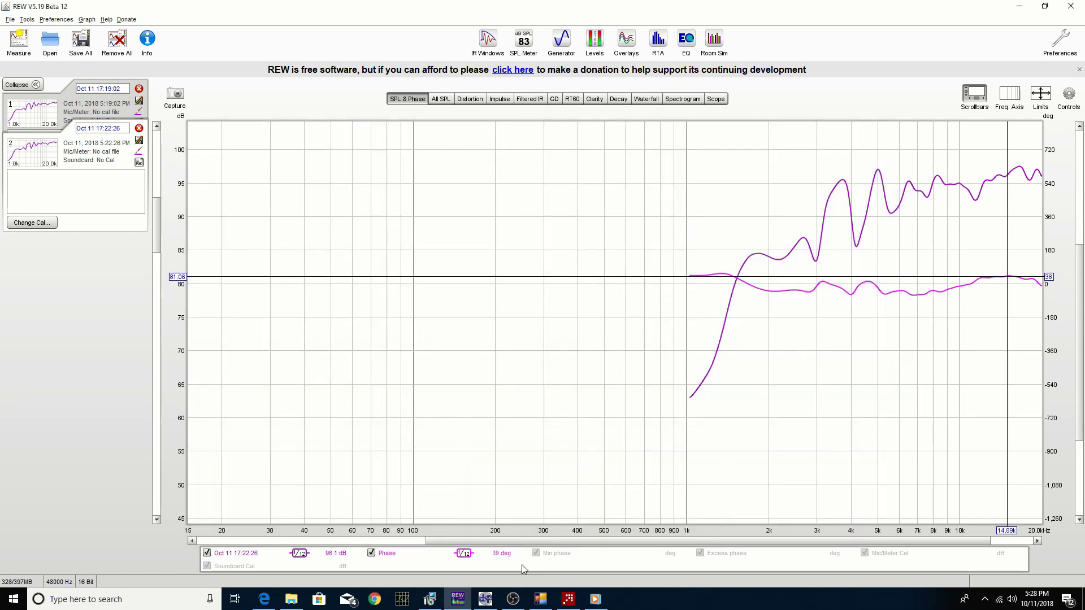
pyautogui.click(565, 603)
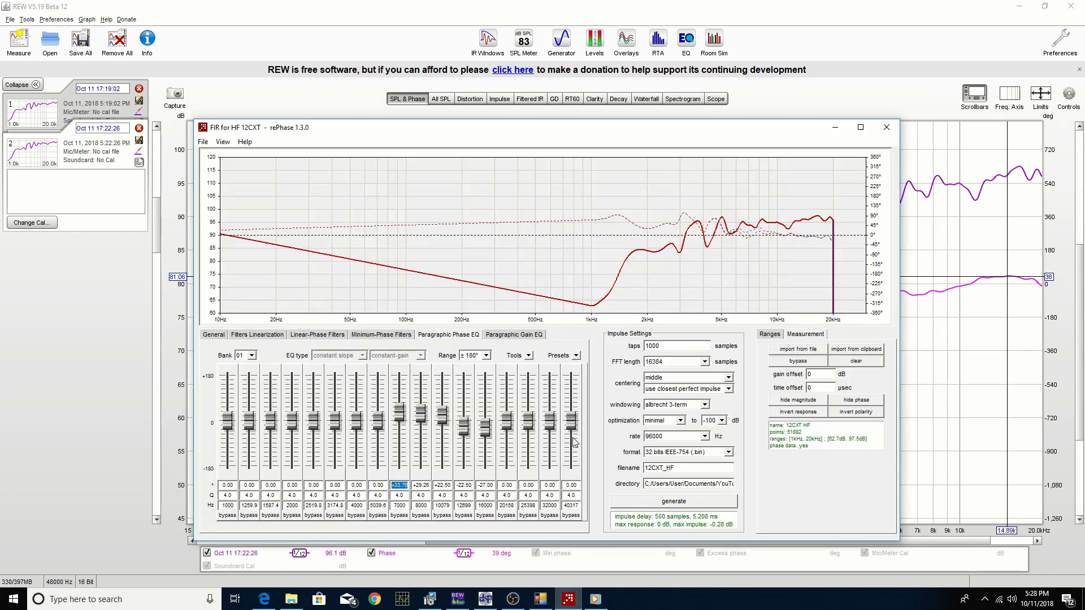
pyautogui.click(993, 279)
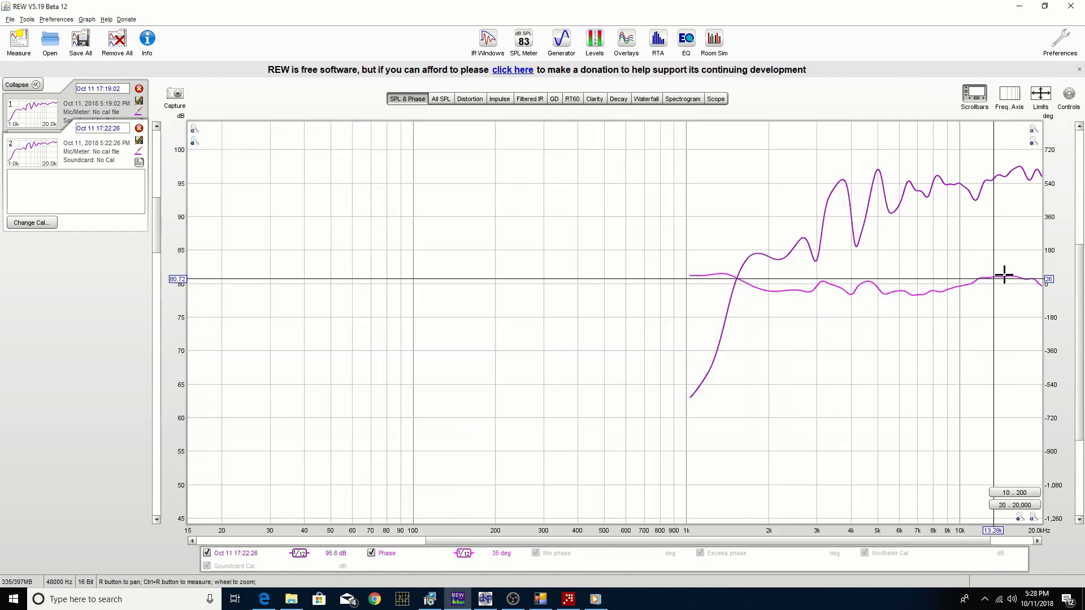
# Step: Change the 16000 Hz band to 15000 Hz and lower its phase to -47.25
pyautogui.click(568, 599)
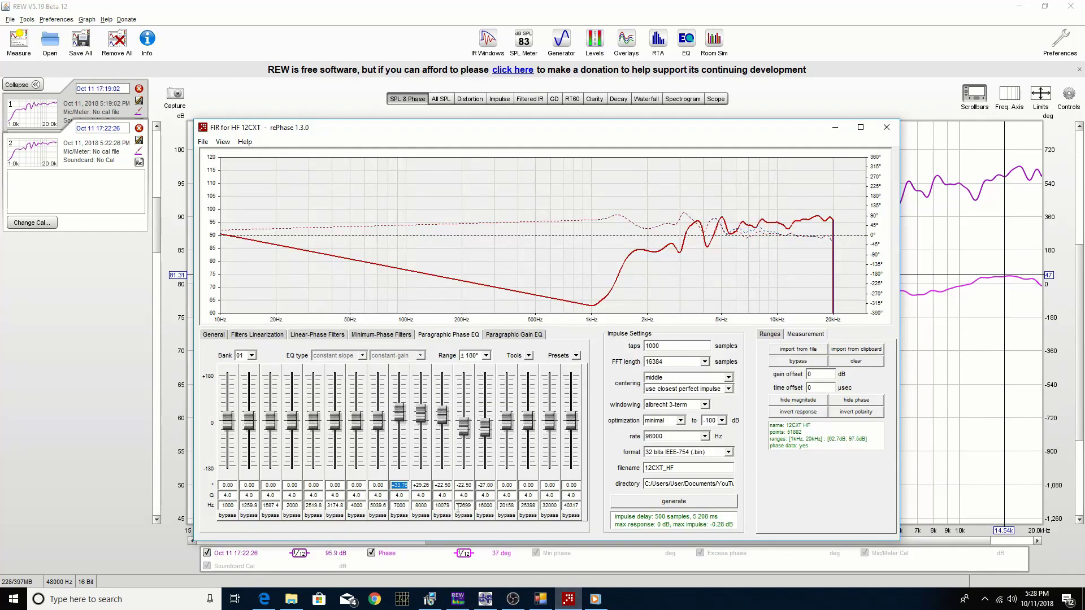
pyautogui.doubleClick(484, 506)
pyautogui.write('15000')
pyautogui.moveTo(486, 433); pyautogui.dragTo(487, 438)
# Step: Regenerate the filter, replace Channel 2's FIR with the new 12CXT_HF.bin, and send it to the DSP
pyautogui.click(675, 502)
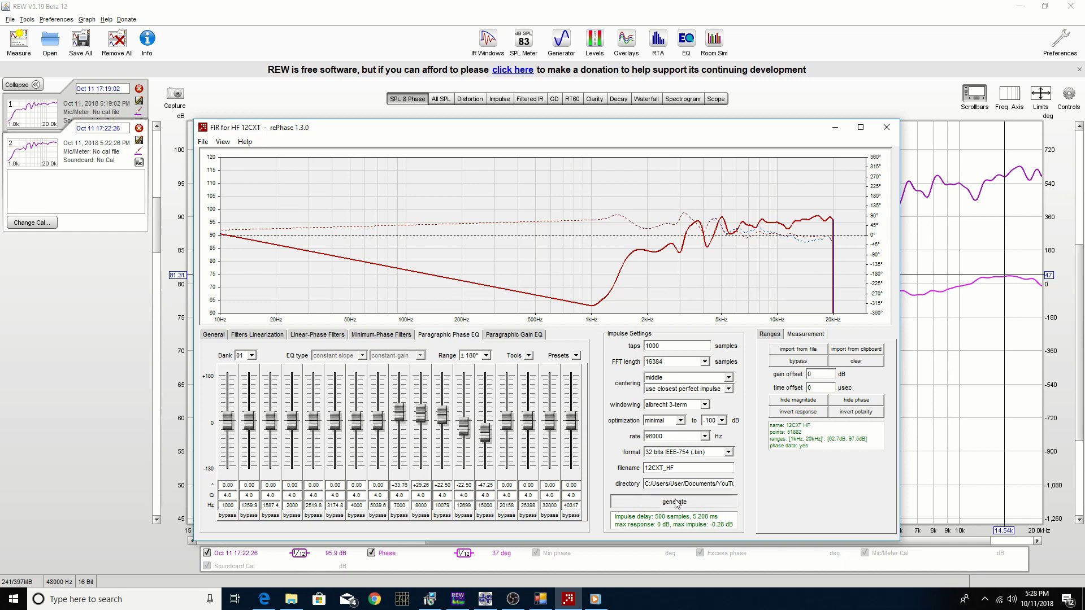
pyautogui.click(488, 602)
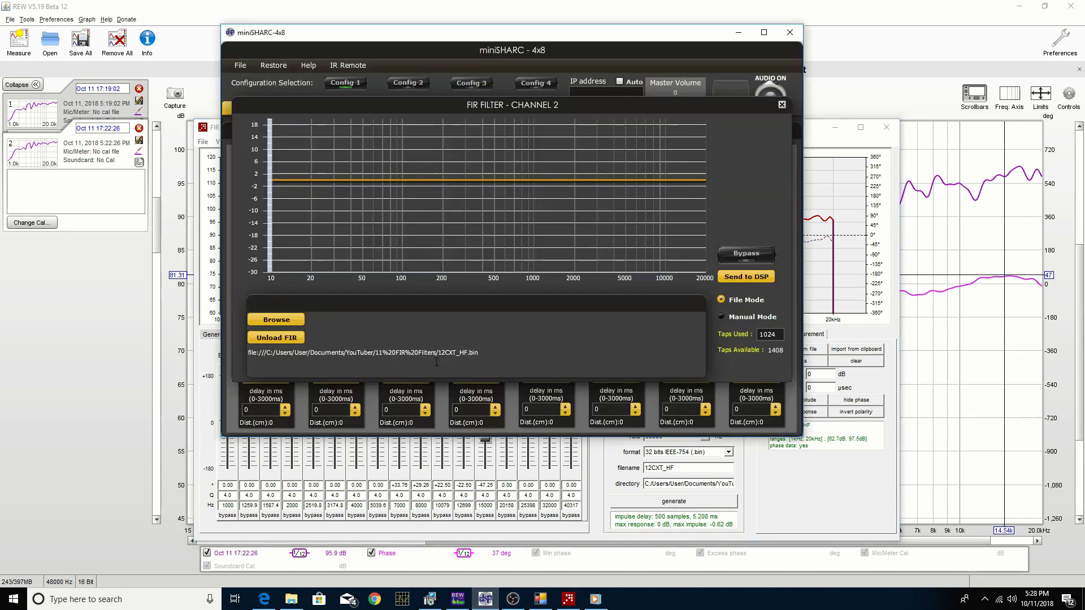
pyautogui.click(270, 337)
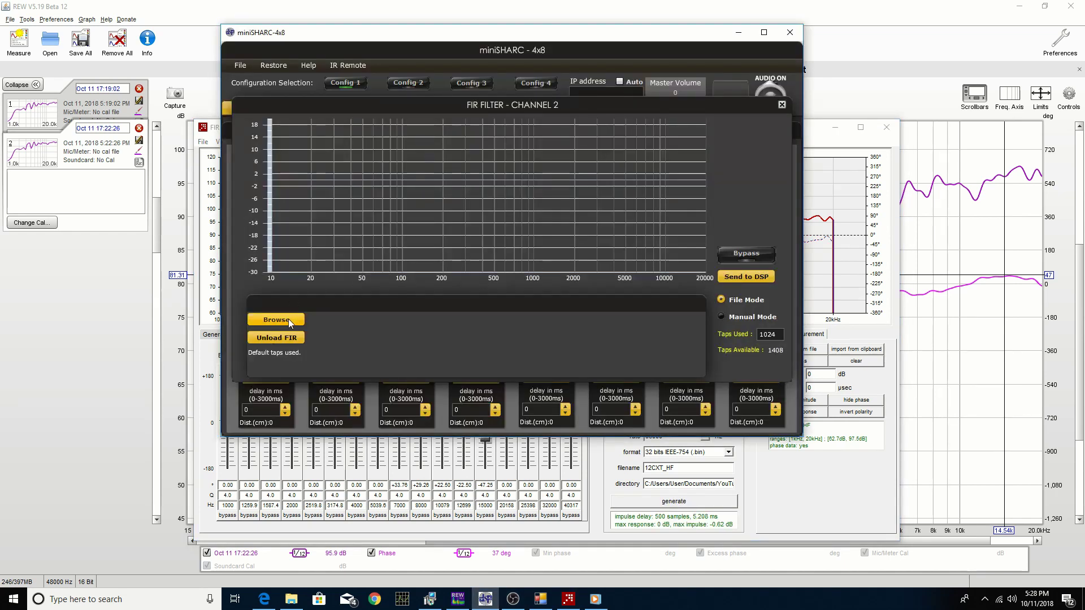
pyautogui.click(288, 319)
pyautogui.click(361, 132)
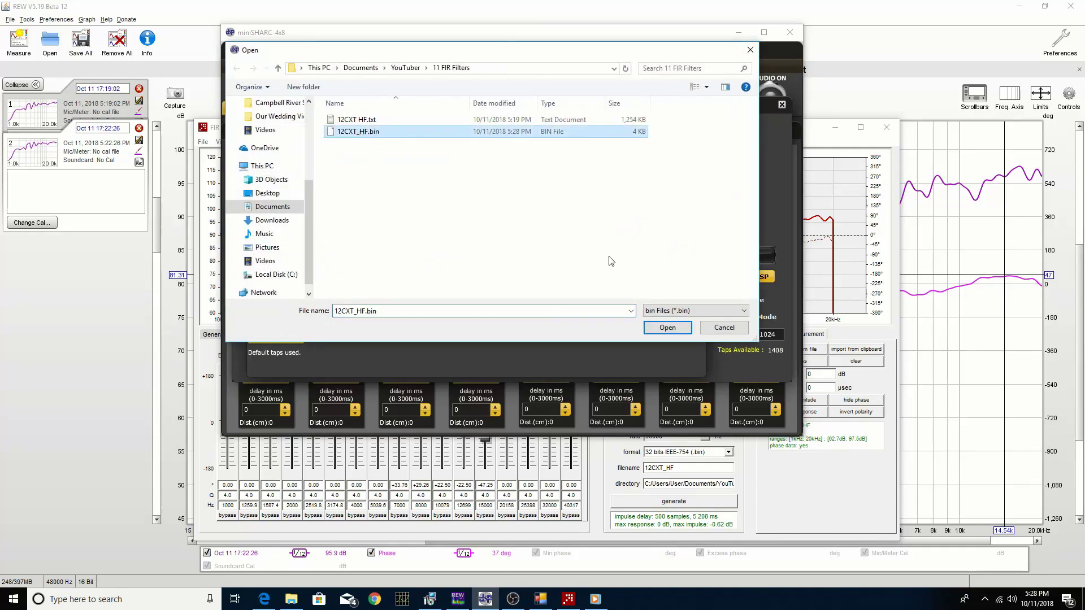
pyautogui.click(669, 330)
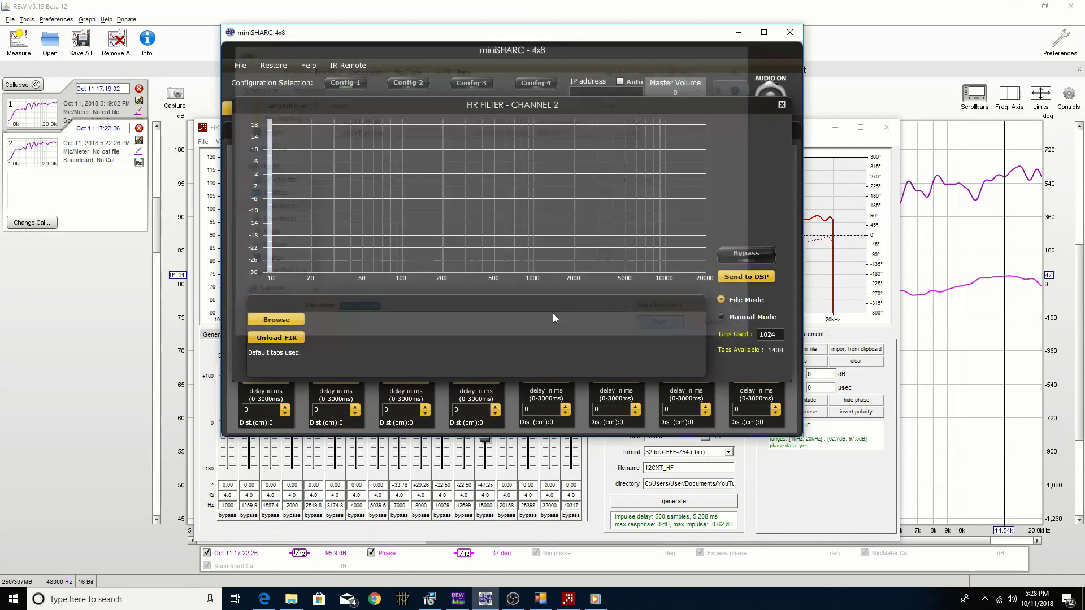
pyautogui.click(515, 256)
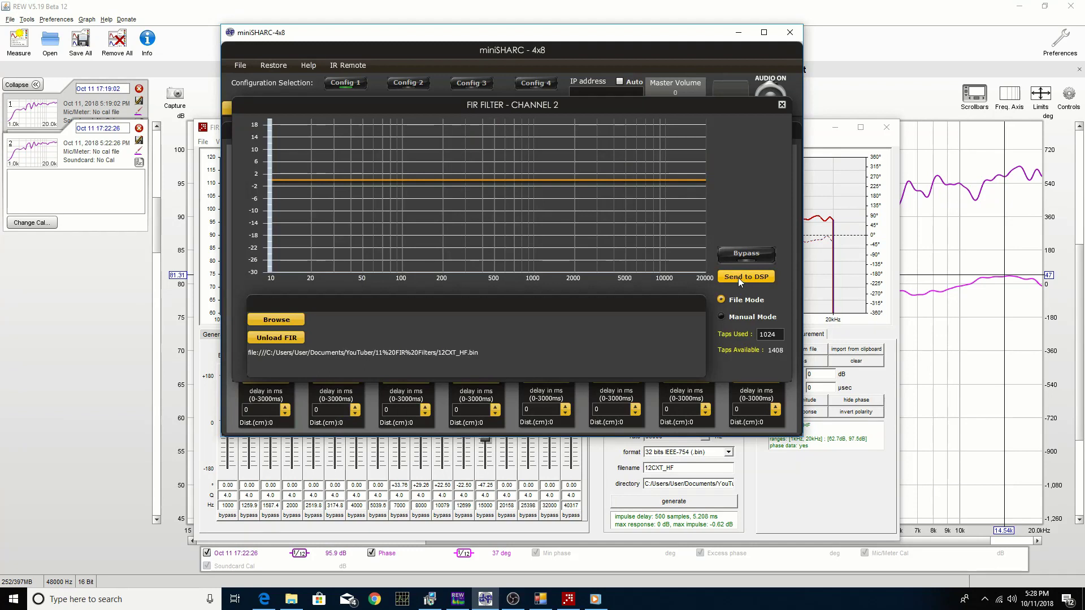
pyautogui.click(738, 277)
pyautogui.click(511, 275)
# Step: Take measurement 3 with the revised filter and compare its phase against measurement 2
pyautogui.click(151, 305)
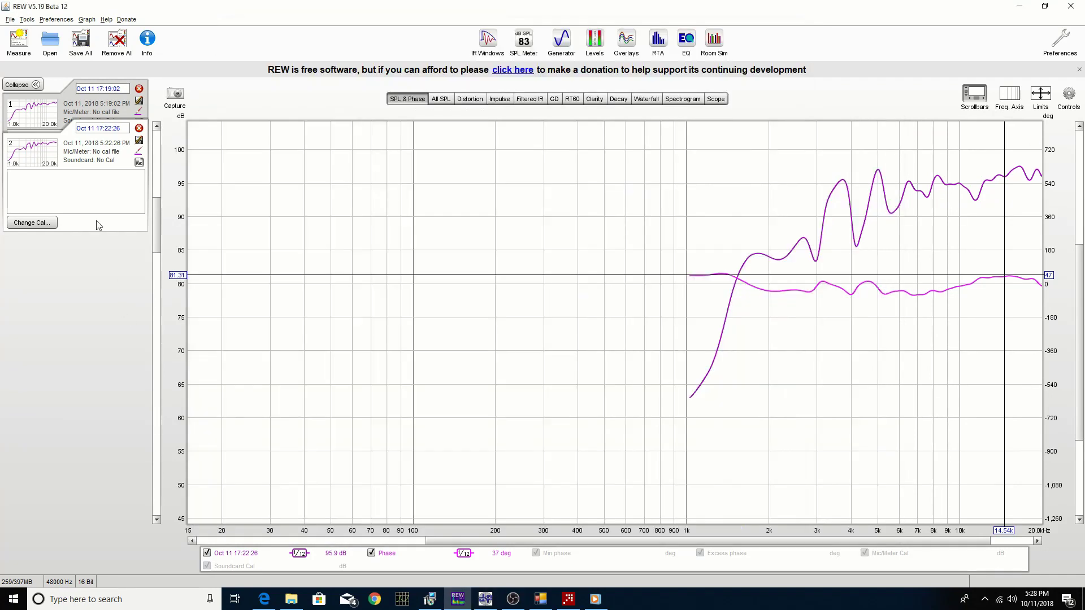
pyautogui.click(19, 39)
pyautogui.click(458, 328)
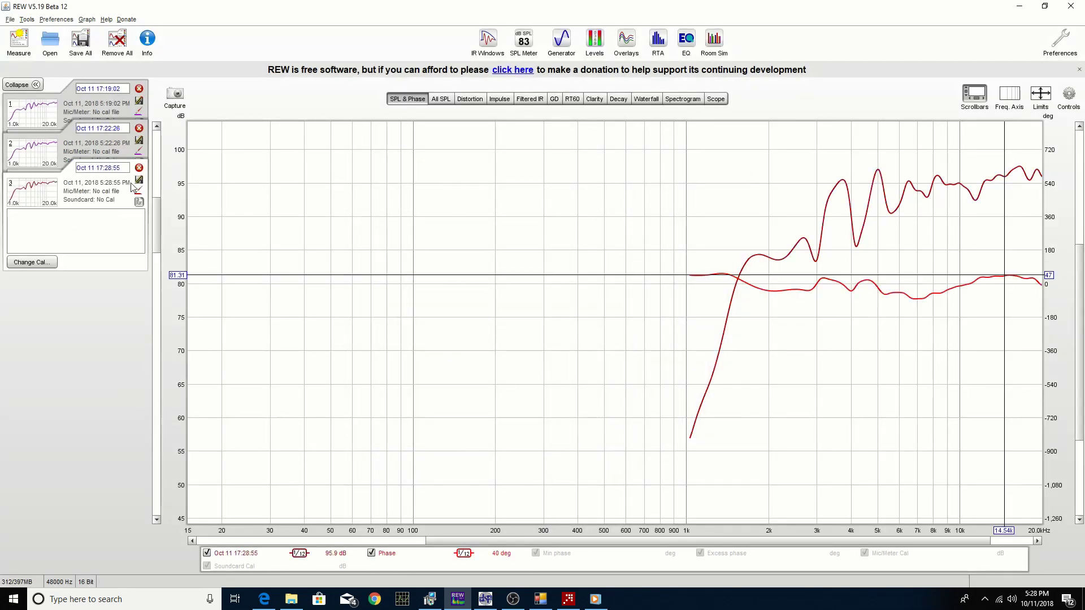
pyautogui.click(117, 152)
pyautogui.click(109, 252)
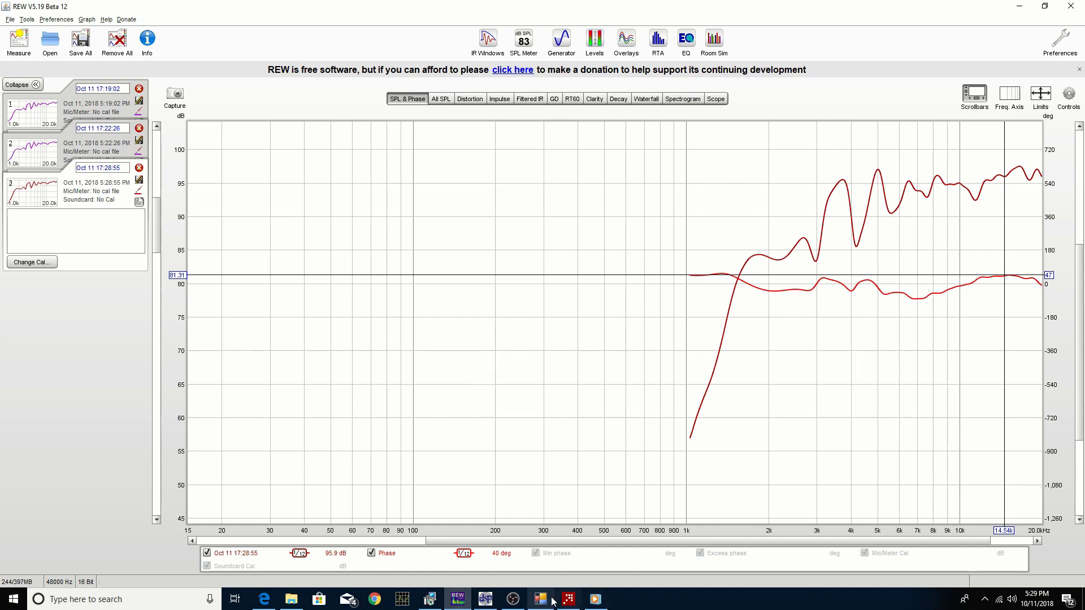
pyautogui.click(568, 600)
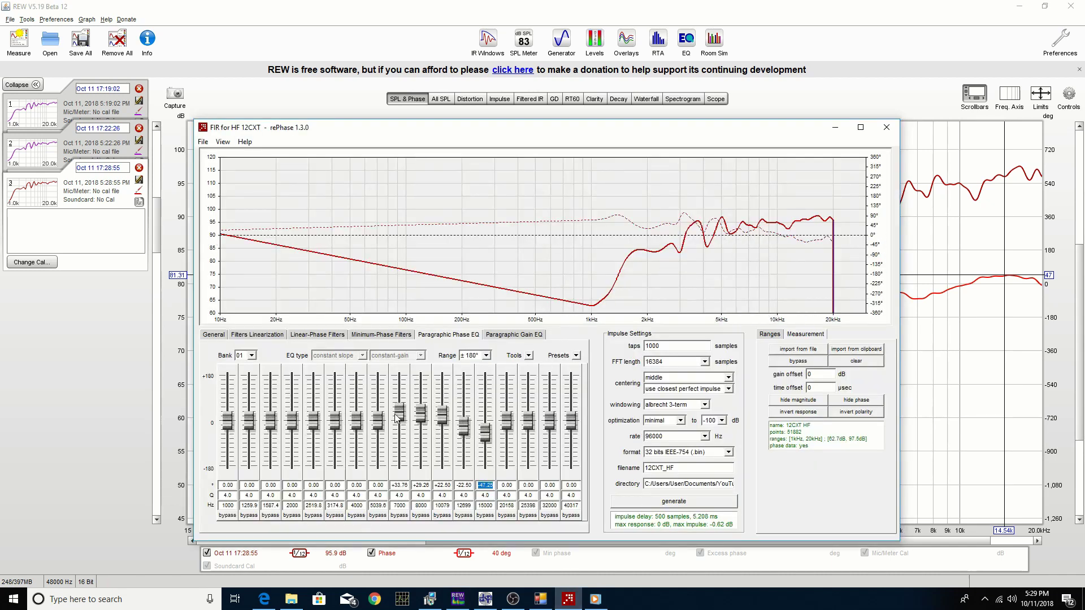
# Step: Raise the 15000 Hz band to -13.50, lower 25398 Hz to -22.50, and regenerate the filter
pyautogui.moveTo(487, 436)
pyautogui.mouseDown()
pyautogui.moveTo(463, 431)
pyautogui.moveTo(527, 429)
pyautogui.moveTo(486, 436)
pyautogui.moveTo(421, 416)
pyautogui.moveTo(400, 424)
pyautogui.moveTo(488, 432)
pyautogui.mouseUp()
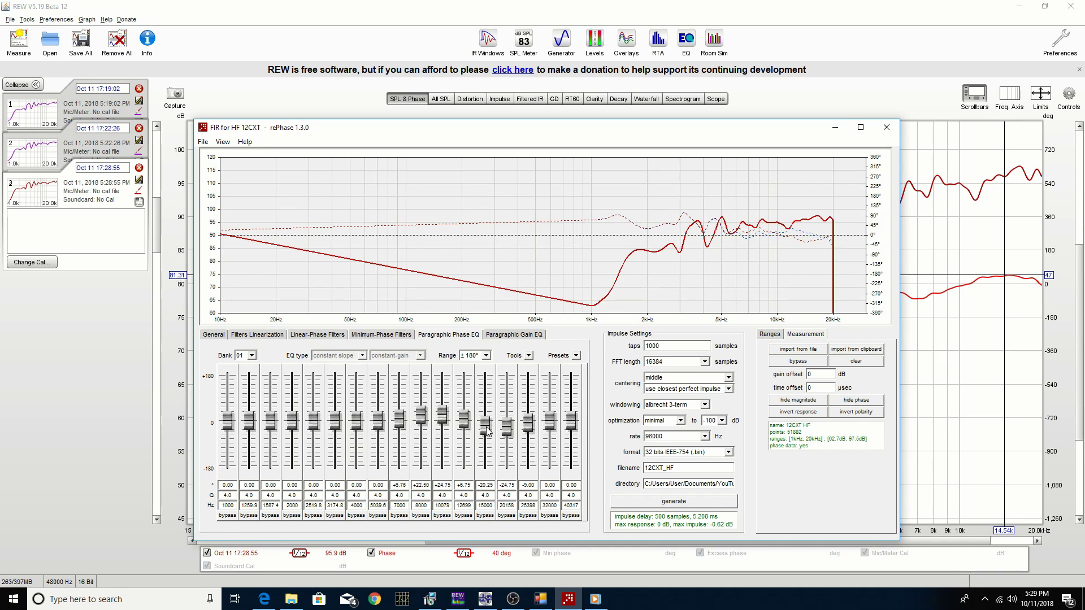
pyautogui.moveTo(533, 427); pyautogui.dragTo(489, 433)
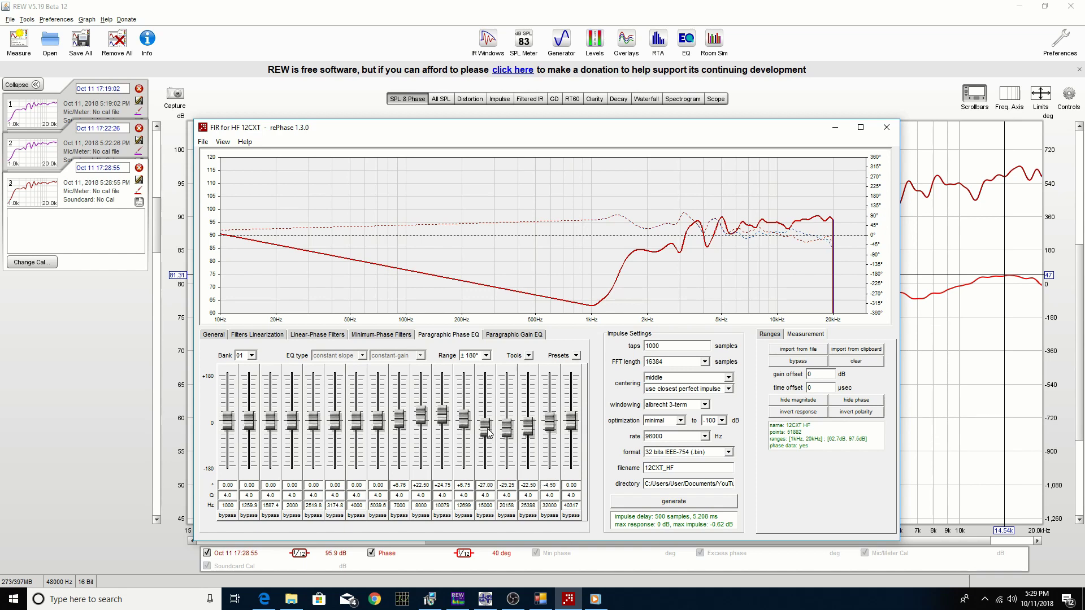
pyautogui.click(689, 504)
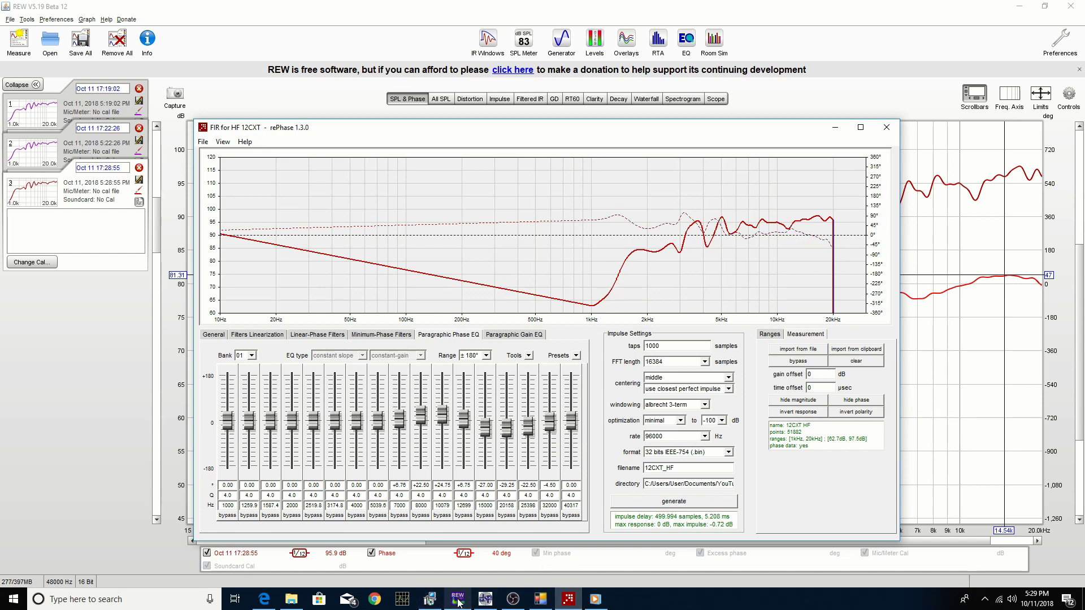
# Step: Reload the regenerated 12CXT_HF.bin into Channel 2's FIR slot and send it to the DSP
pyautogui.moveTo(459, 602)
pyautogui.click(484, 599)
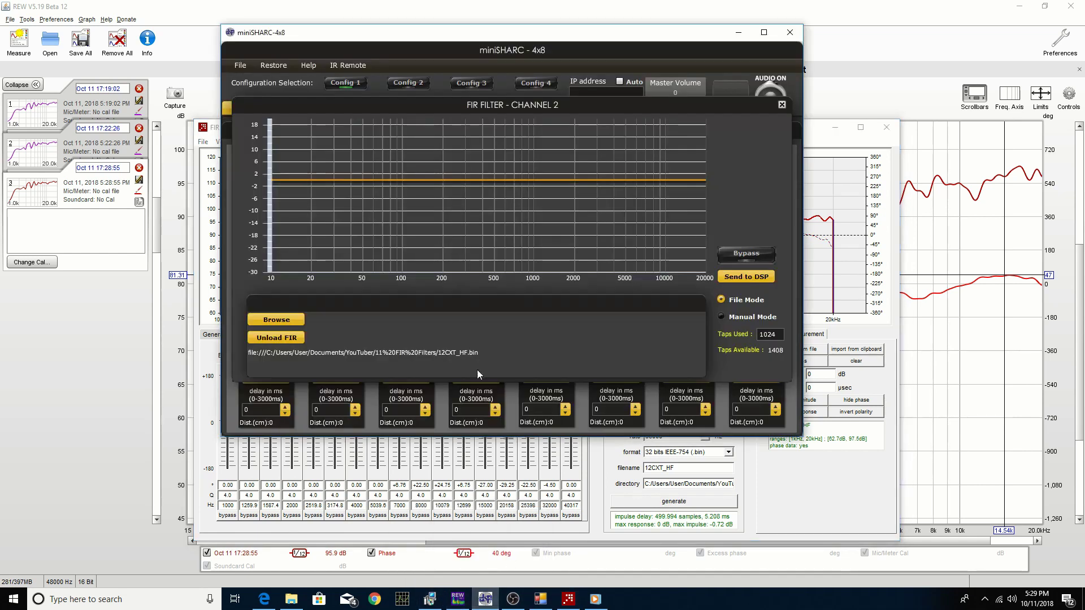
pyautogui.click(277, 319)
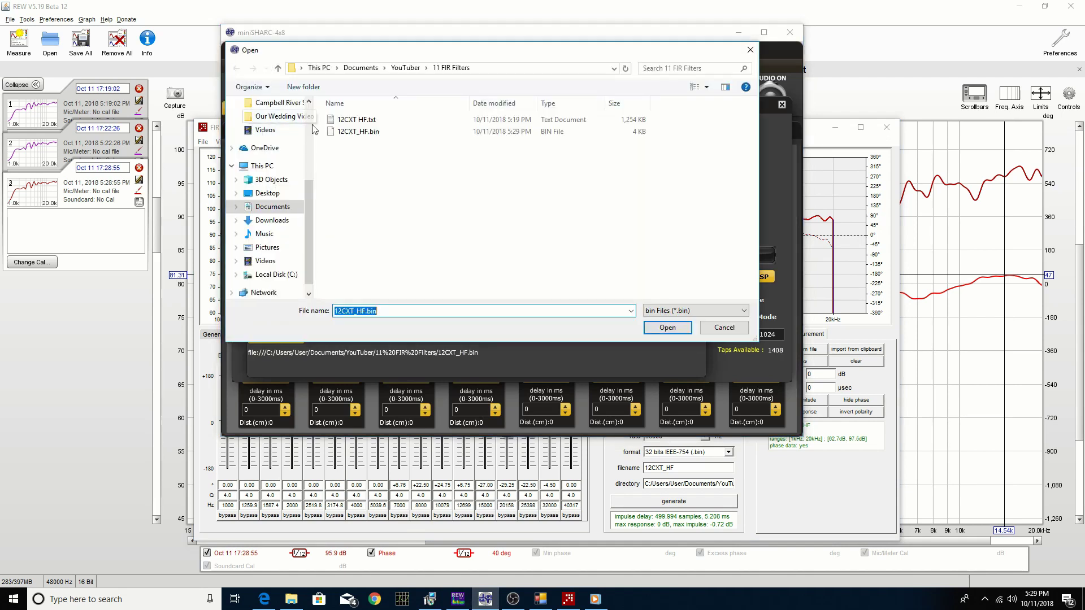
pyautogui.click(359, 131)
pyautogui.click(660, 329)
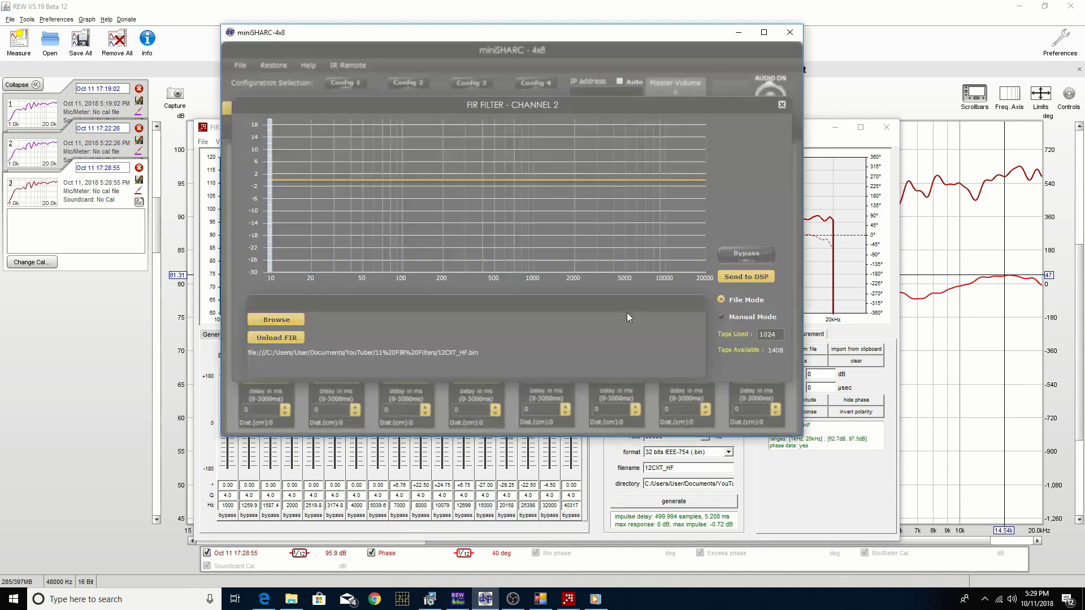
pyautogui.click(507, 255)
pyautogui.click(745, 277)
pyautogui.click(510, 277)
pyautogui.click(166, 255)
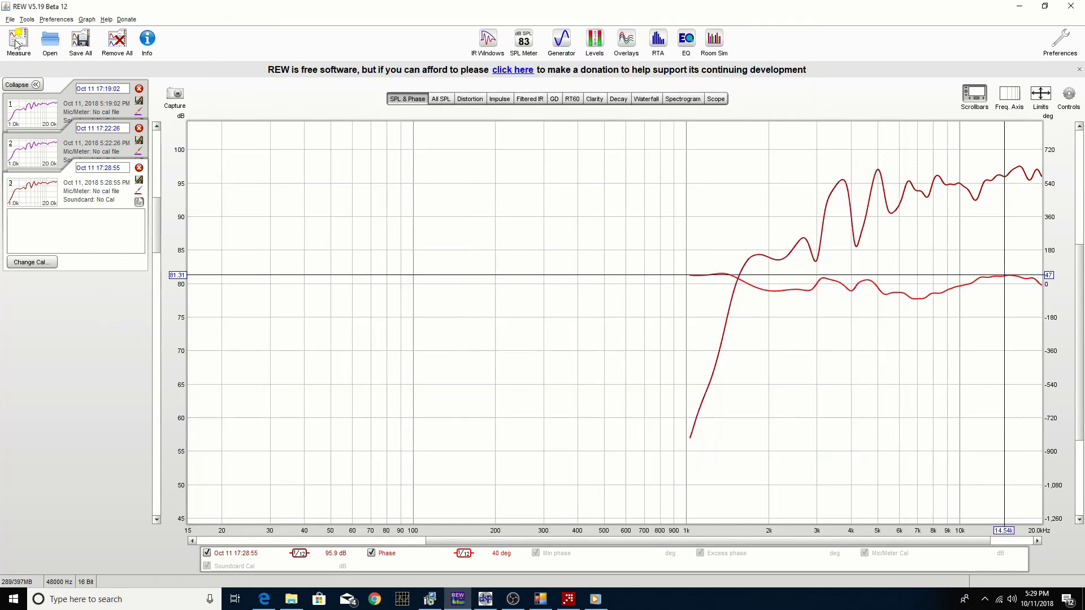
# Step: Capture measurement 4 with the regenerated filter and compare its phase against measurement 1
pyautogui.click(19, 42)
pyautogui.click(469, 326)
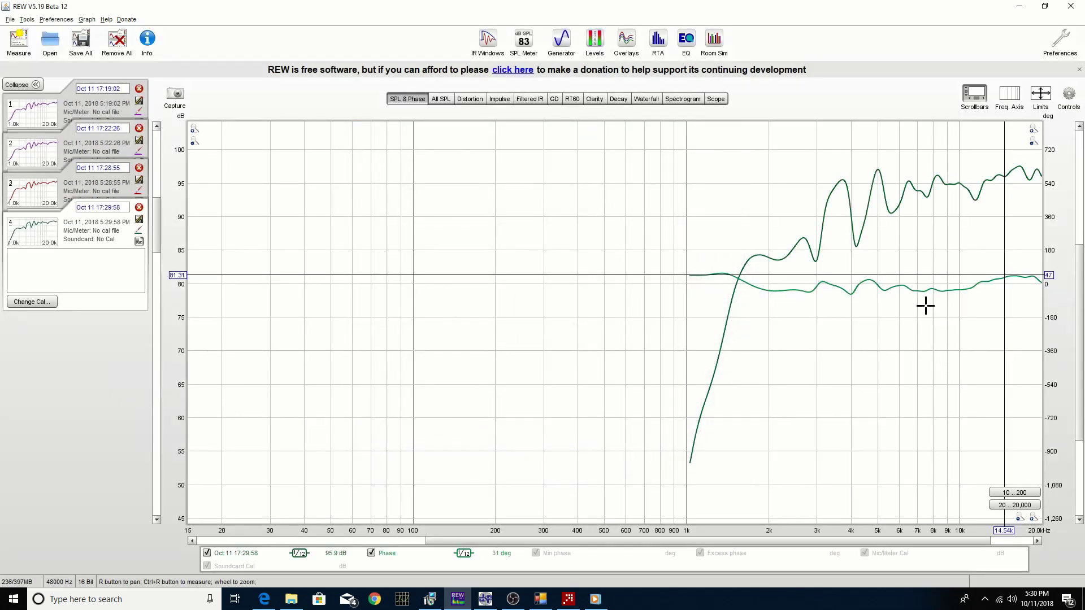
pyautogui.click(103, 106)
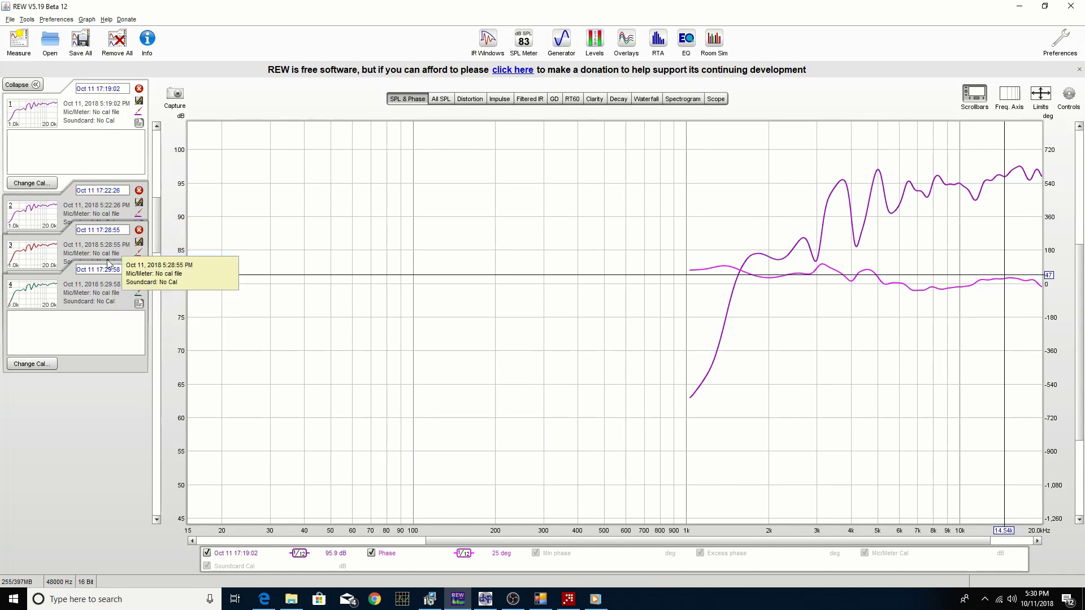
pyautogui.click(104, 286)
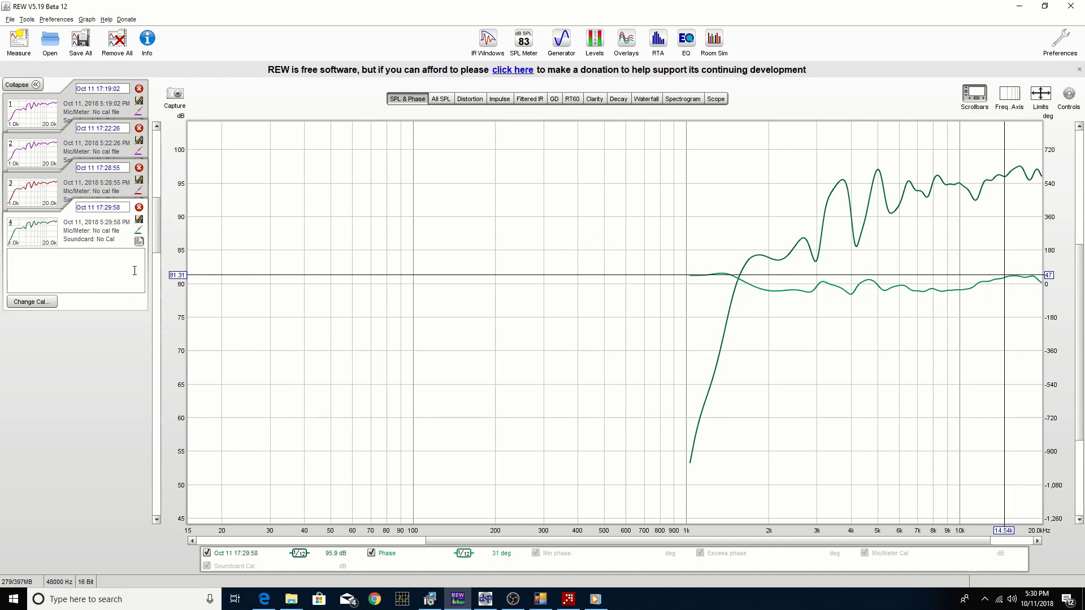
# Step: Generate the spectrogram and compare measurement 1 against measurement 4, whose ridge sits near 0 ms
pyautogui.click(682, 99)
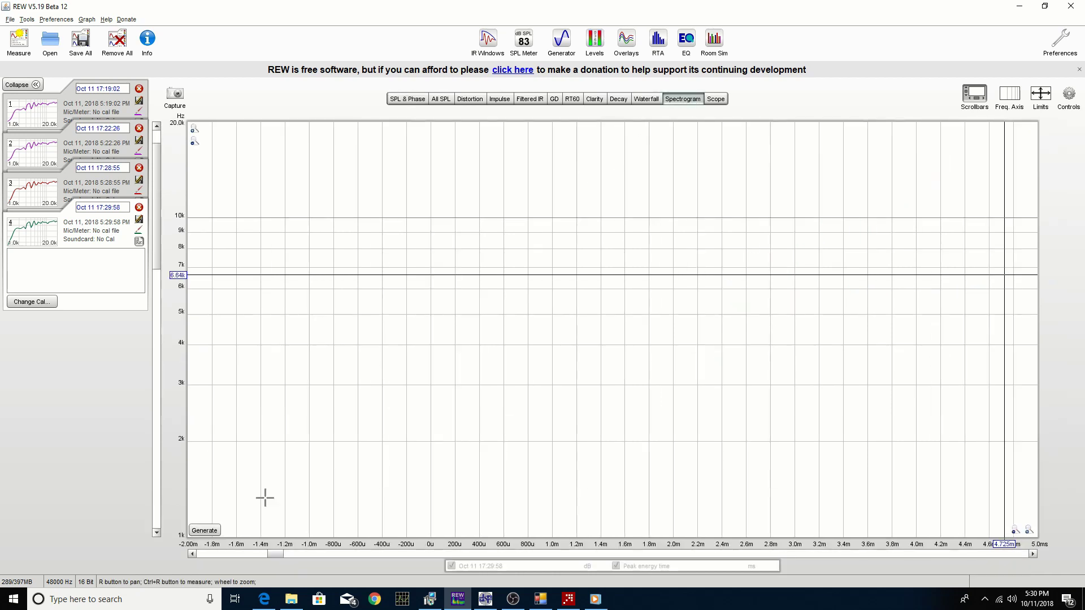
pyautogui.click(204, 530)
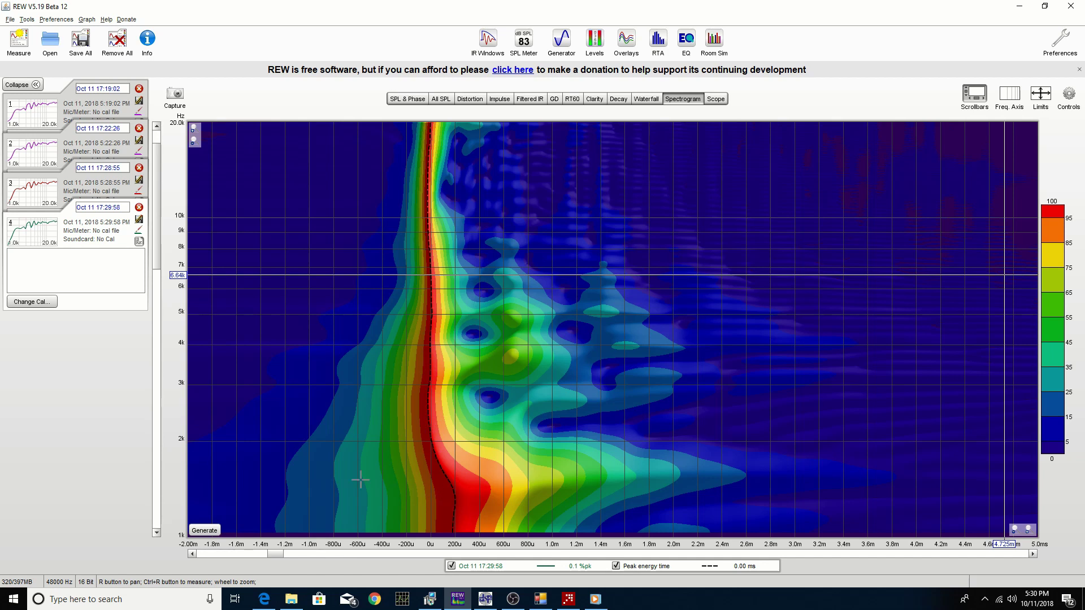
pyautogui.click(111, 104)
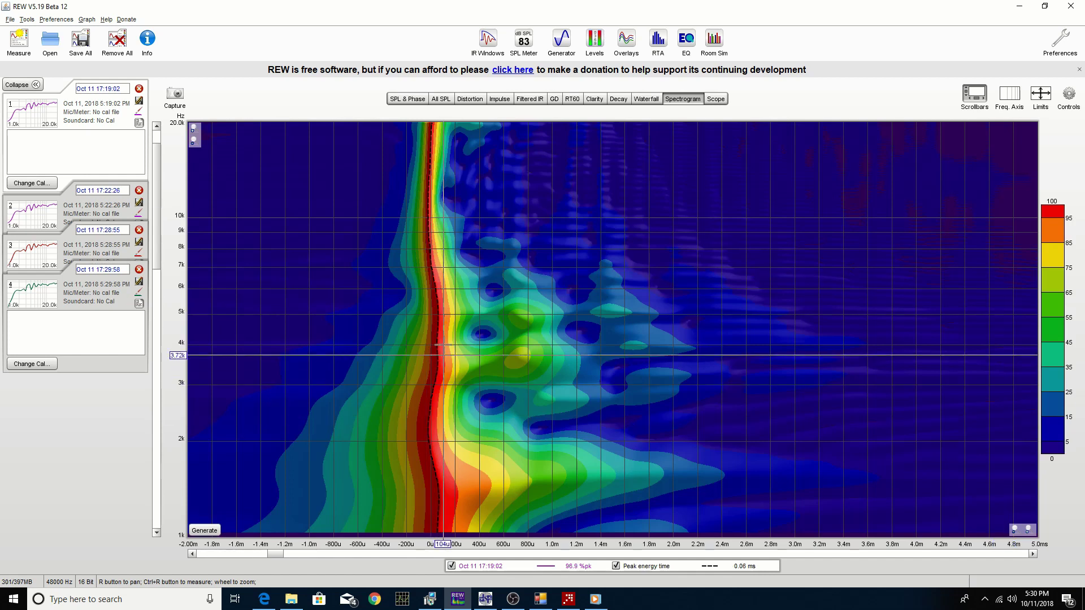
pyautogui.click(98, 303)
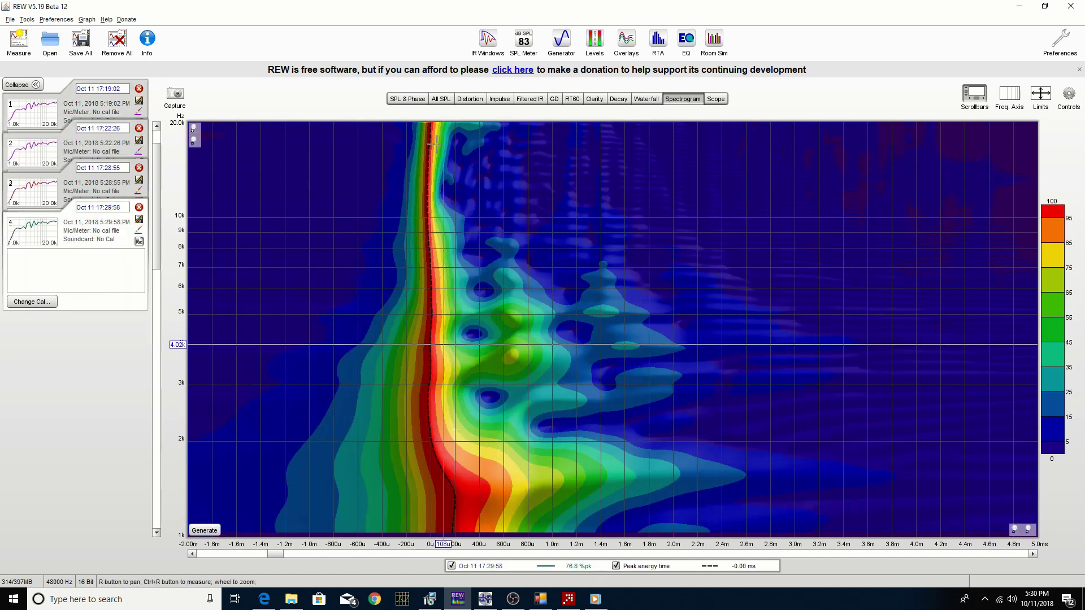